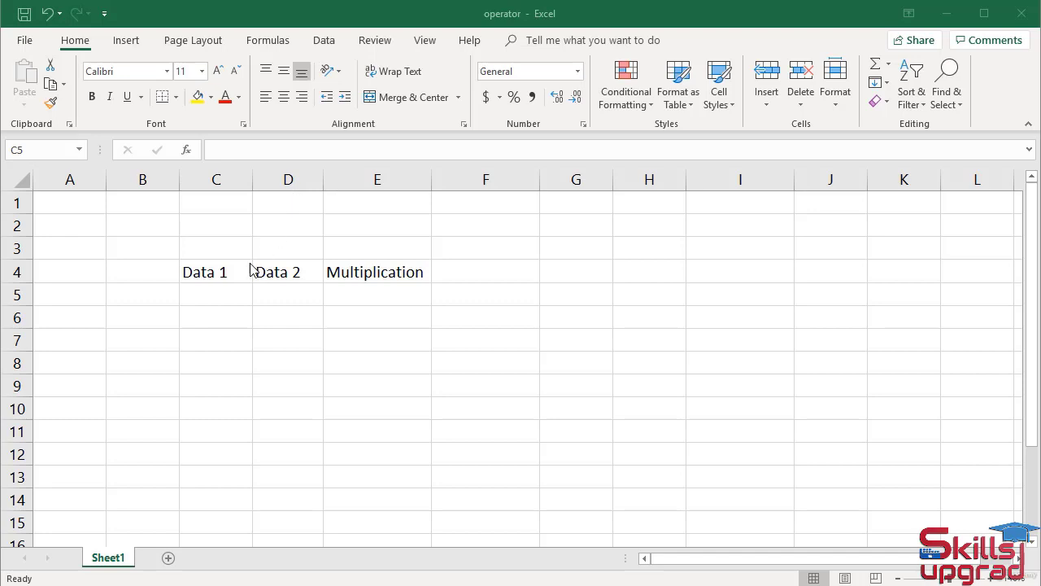
# - Fill Data 1 cells C5:C8 with the series 5, 6, 7, 8
pyautogui.click(226, 289)
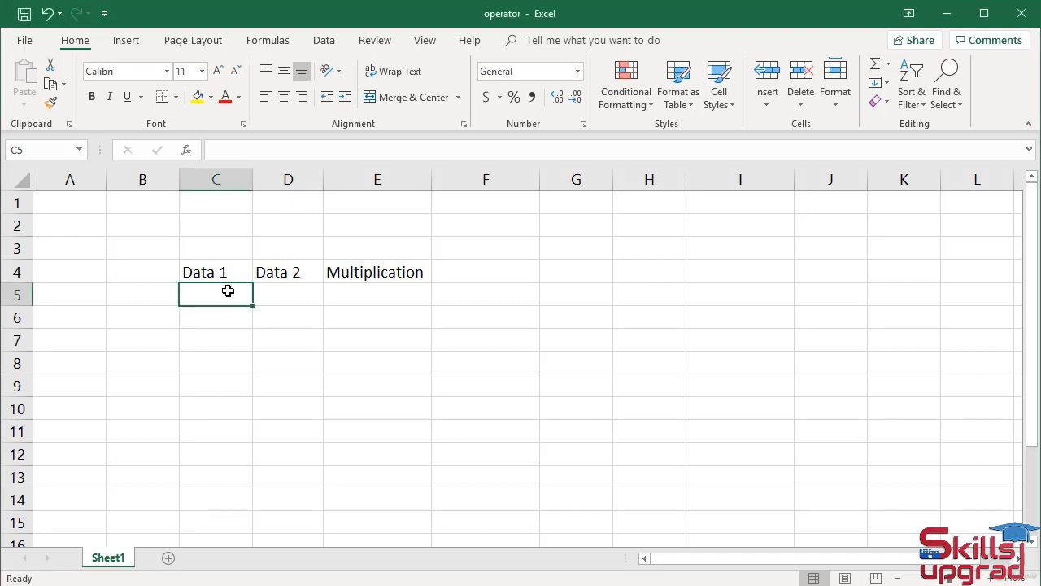
pyautogui.write('5')
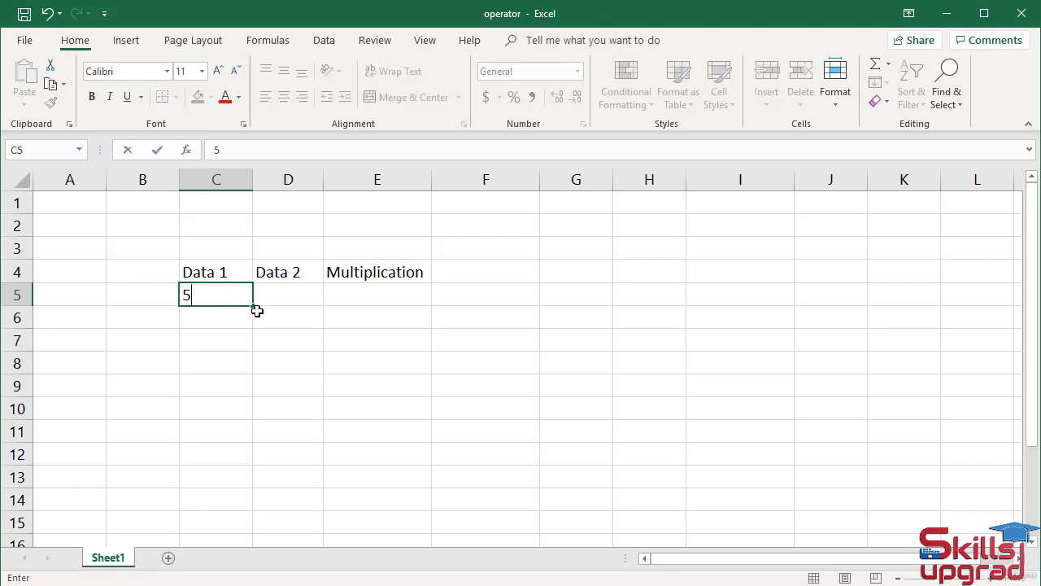
pyautogui.moveTo(254, 309); pyautogui.dragTo(247, 381)
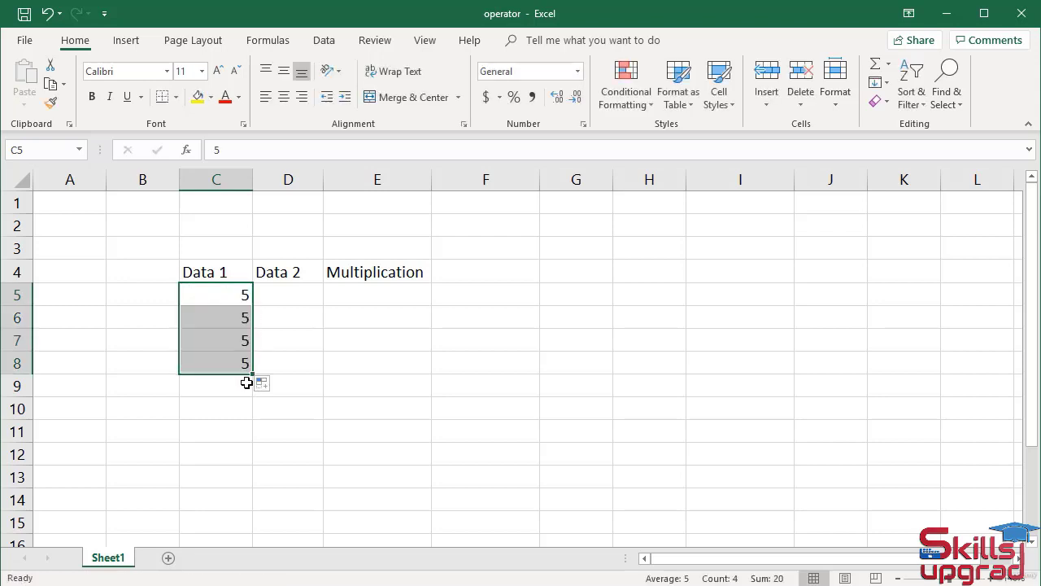
pyautogui.click(264, 384)
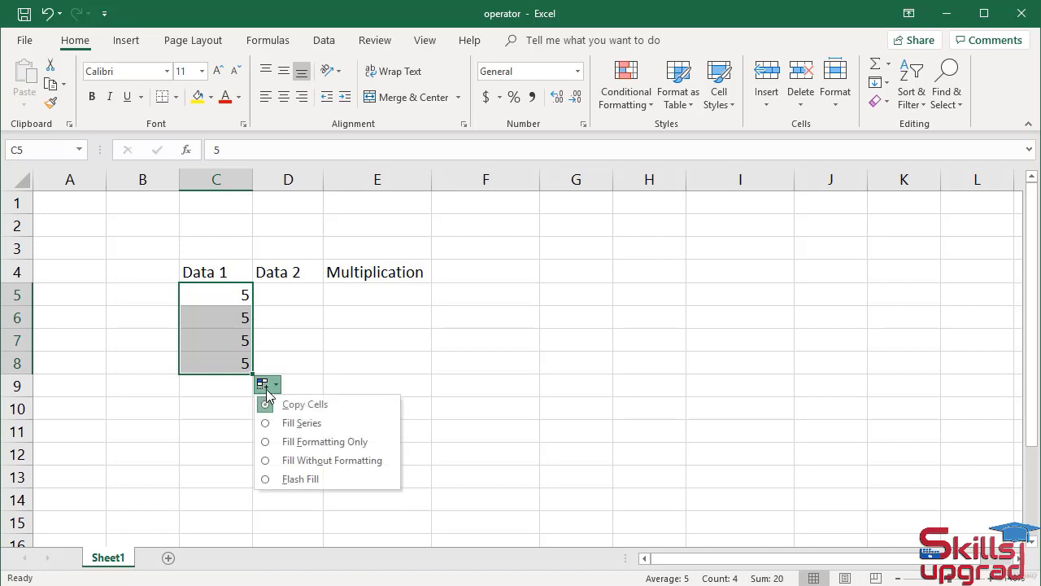
pyautogui.click(299, 423)
# - Fill Data 2 cells D5:D8 with the series 6, 7, 8, 9
pyautogui.click(288, 292)
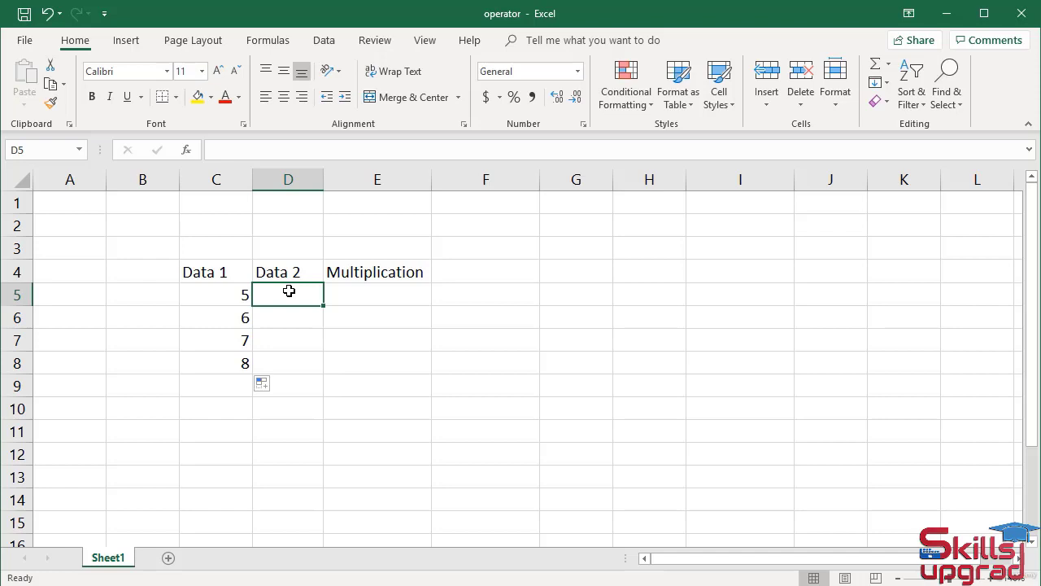
pyautogui.write('6')
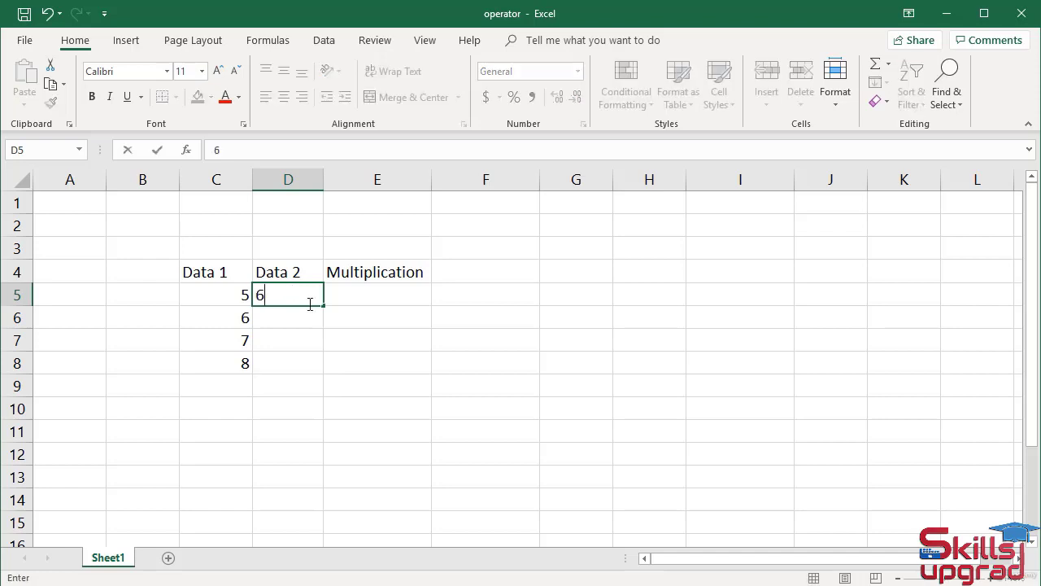
pyautogui.hotkey('ctrl', 'Return')
pyautogui.moveTo(325, 307); pyautogui.dragTo(325, 377)
pyautogui.click(336, 388)
pyautogui.press('Escape')
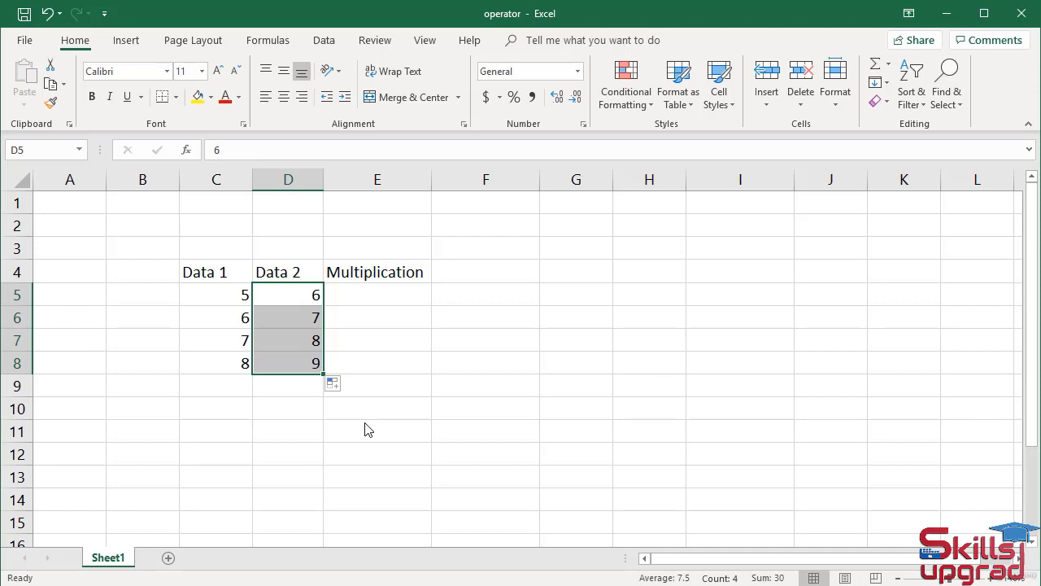
pyautogui.click(295, 293)
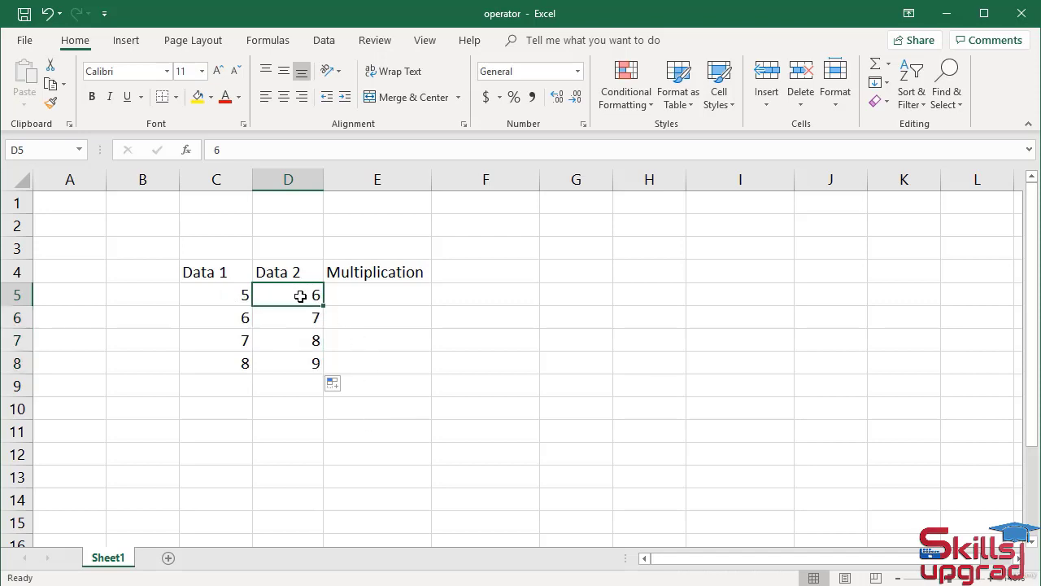
pyautogui.click(366, 295)
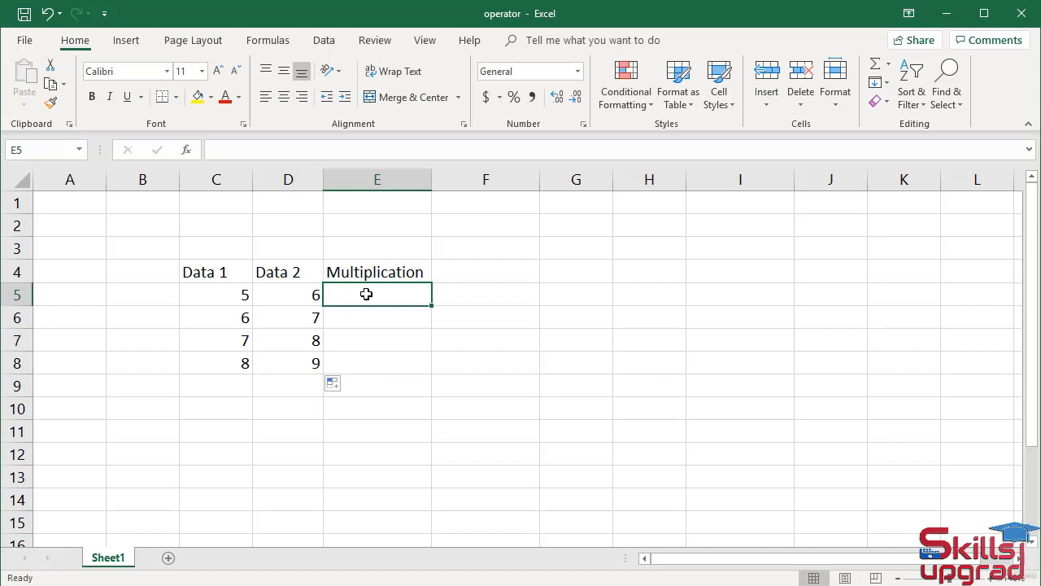
# - Enter =5*6, =6*7, =7*8 and =8*9 in E5:E8, giving 30, 42, 56 and 72
pyautogui.write('=')
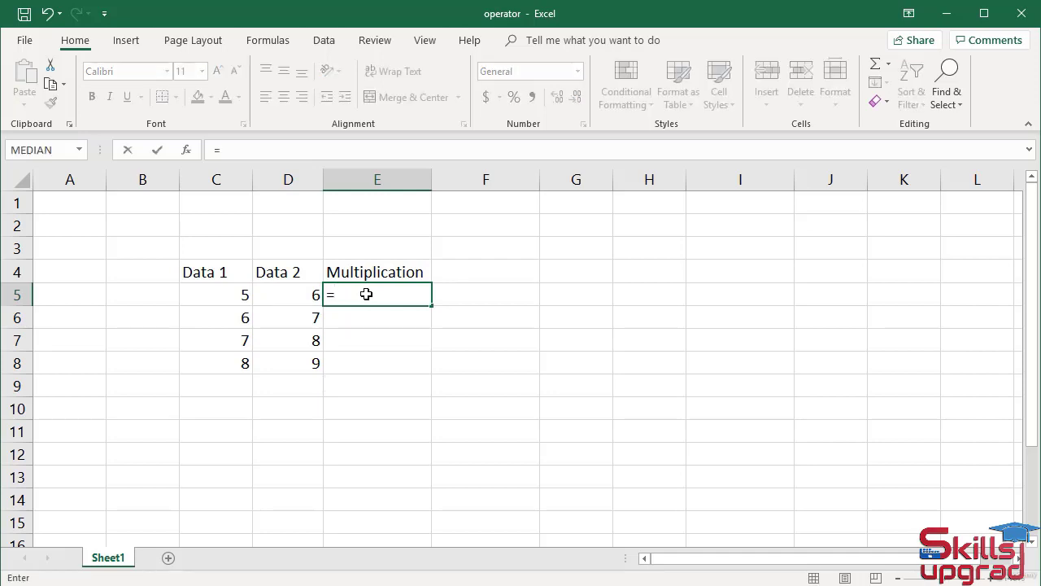
pyautogui.write('5*6')
pyautogui.press('Return')
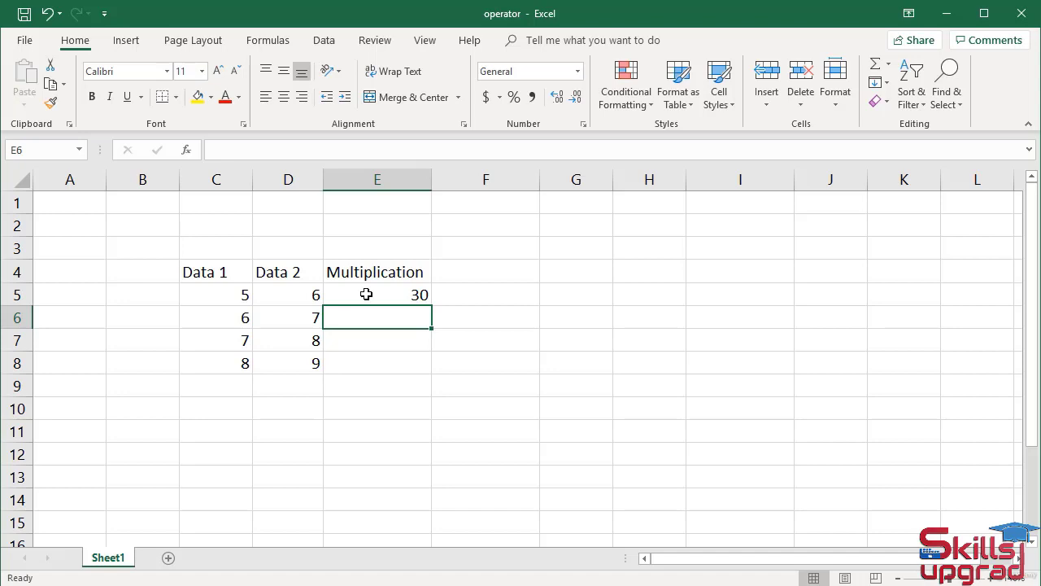
pyautogui.write('=')
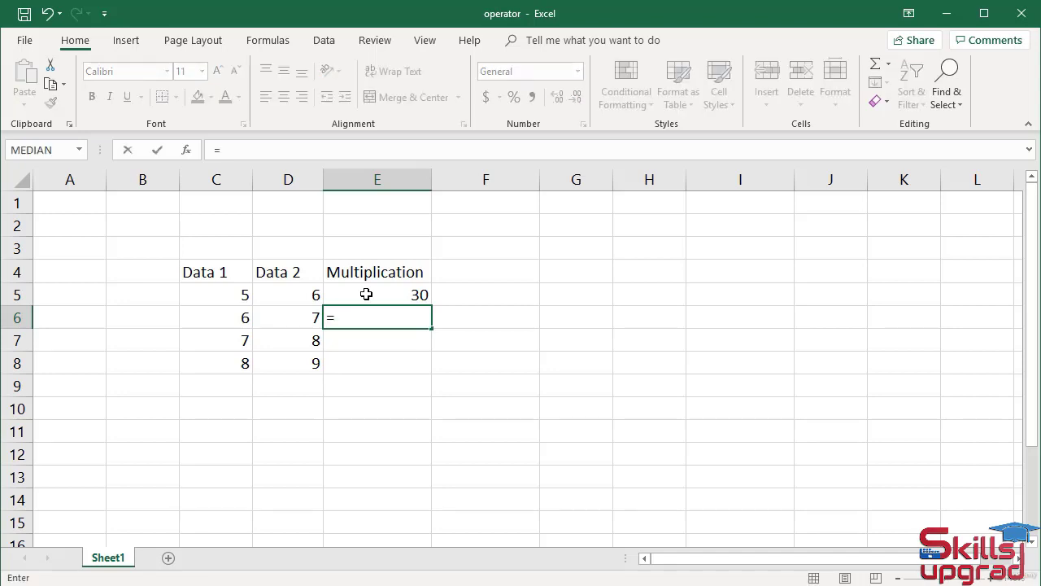
pyautogui.write('6*7')
pyautogui.press('Return')
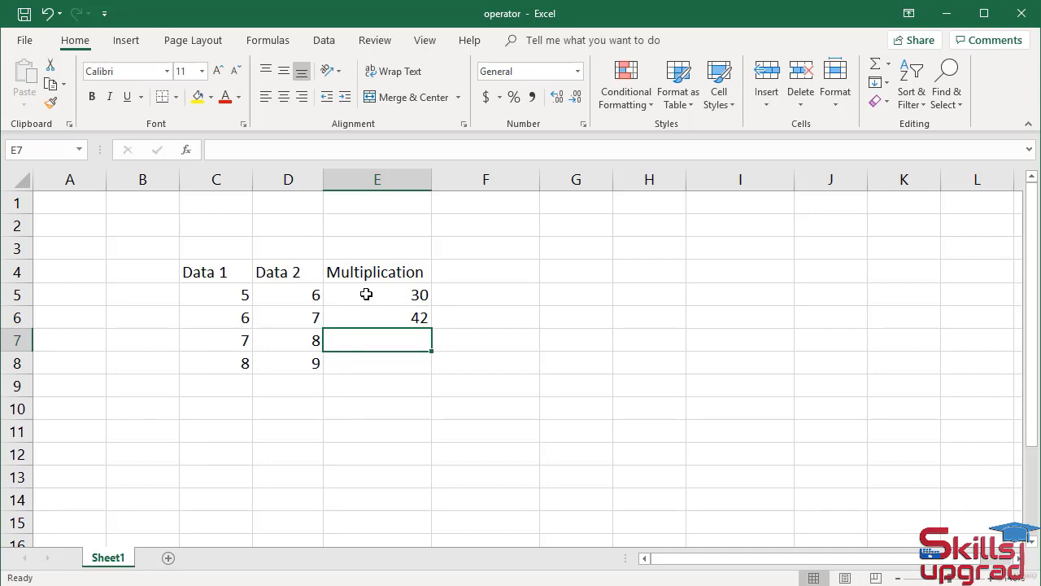
pyautogui.write('=')
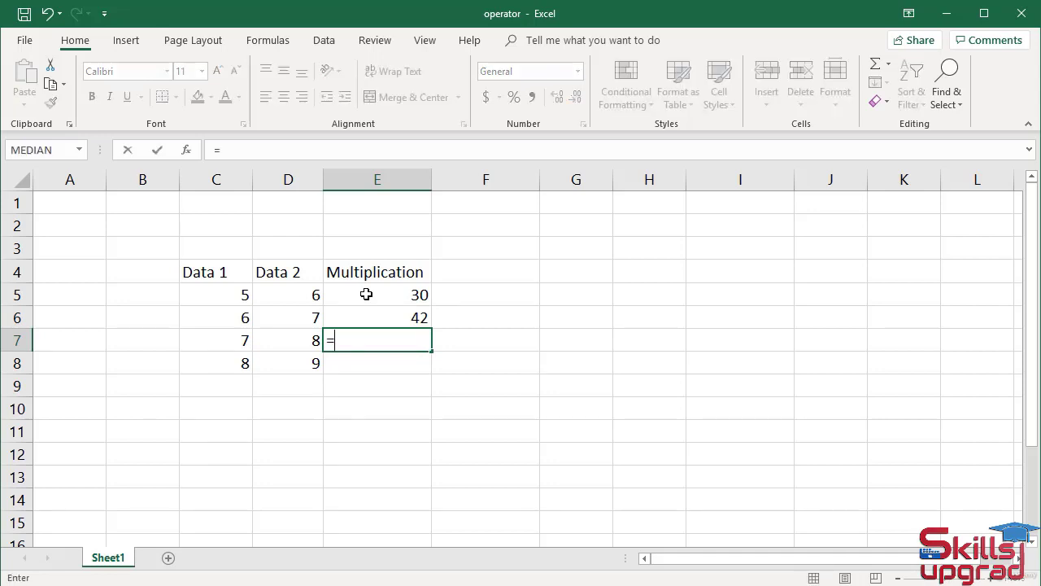
pyautogui.write('7*8')
pyautogui.press('Return')
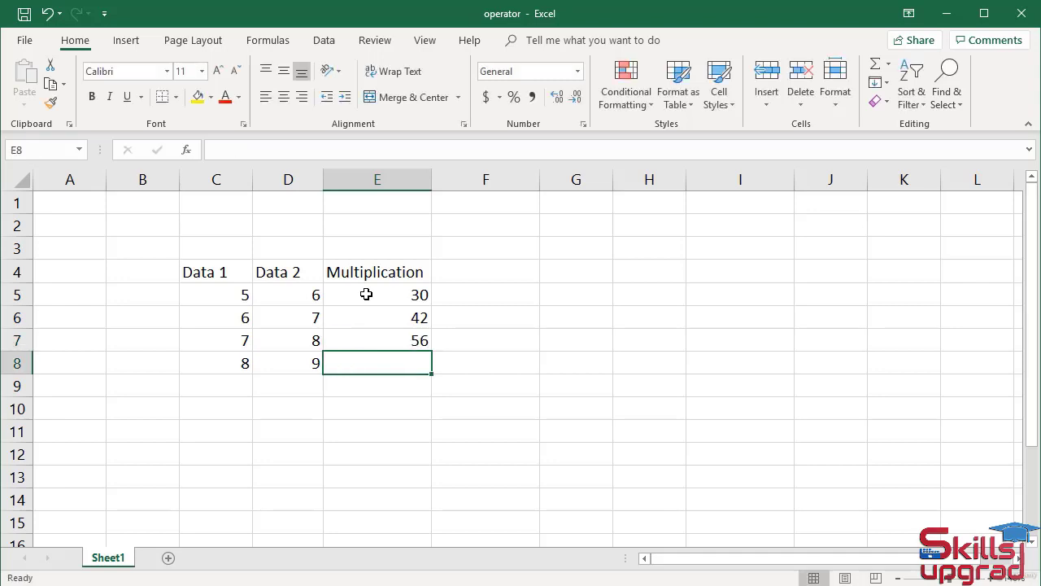
pyautogui.write('=')
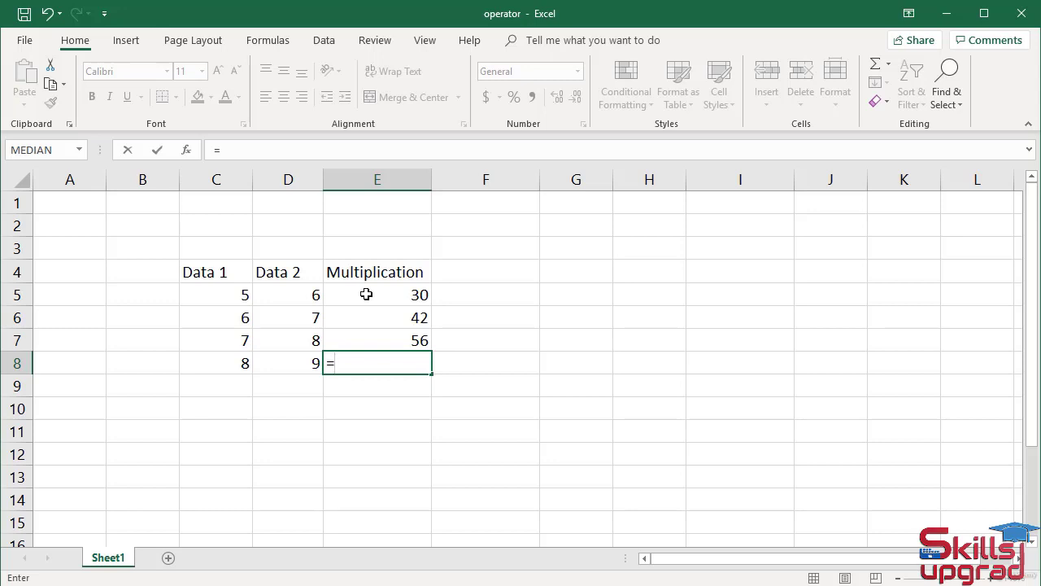
pyautogui.write('8*9')
pyautogui.press('Return')
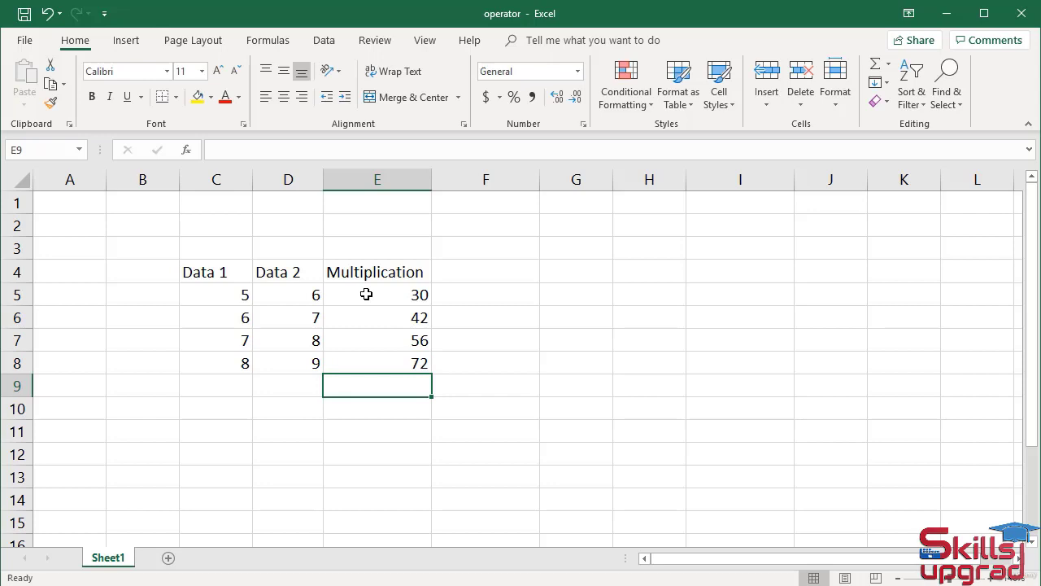
pyautogui.click(388, 356)
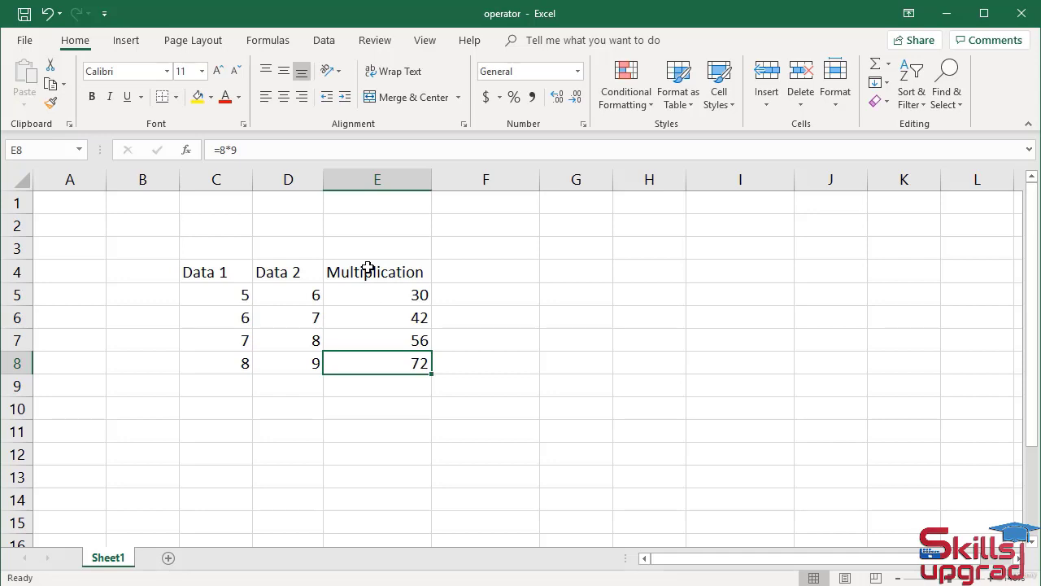
pyautogui.moveTo(368, 268); pyautogui.dragTo(379, 359)
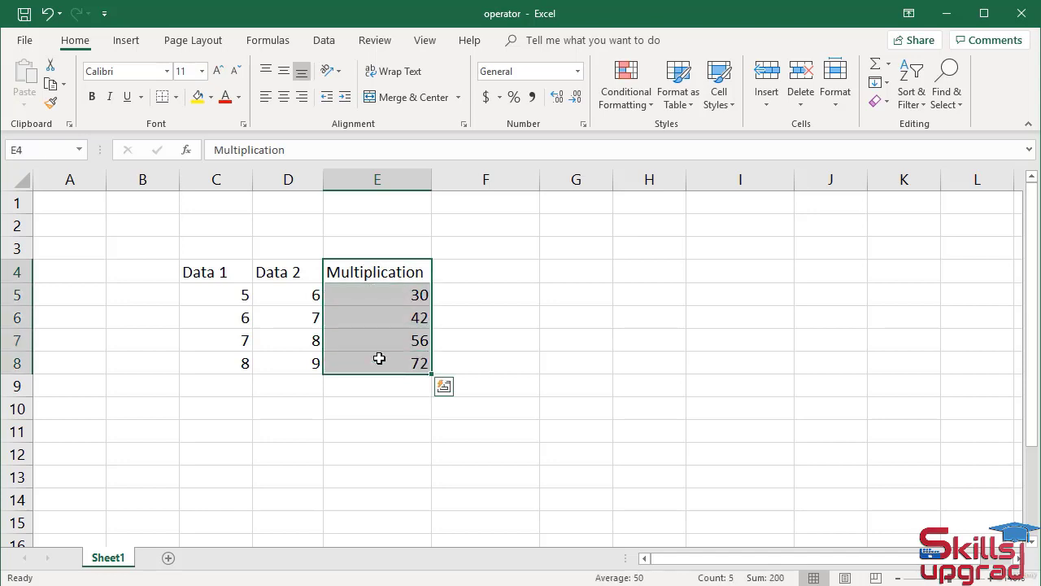
# - Clear the Multiplication column and retitle E4 as SUBTRACTION
pyautogui.press('Delete')
pyautogui.click(384, 268)
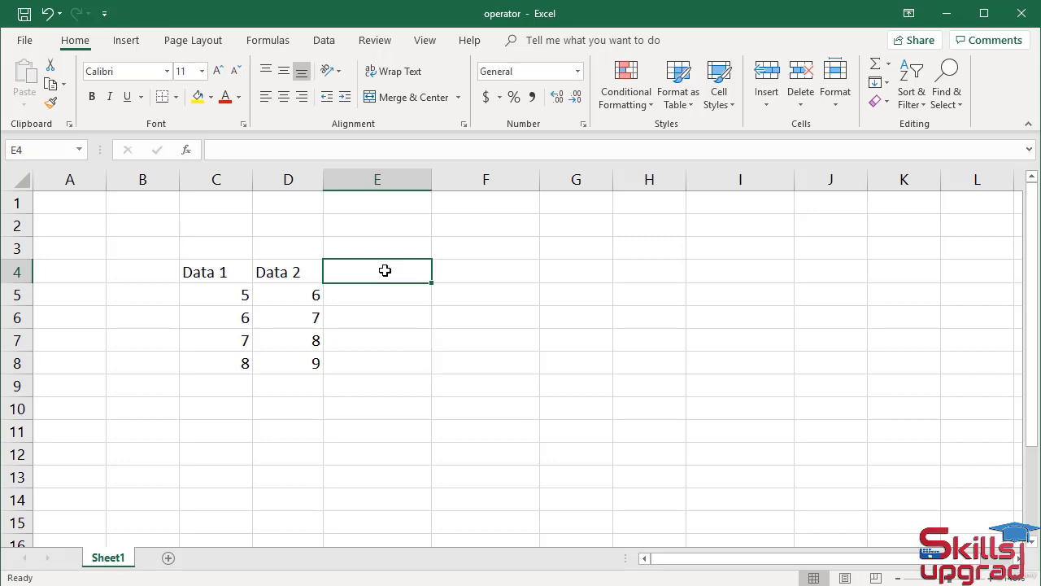
pyautogui.write('SUBTRACTIOM')
pyautogui.press('BackSpace')
pyautogui.write('N')
pyautogui.press('Return')
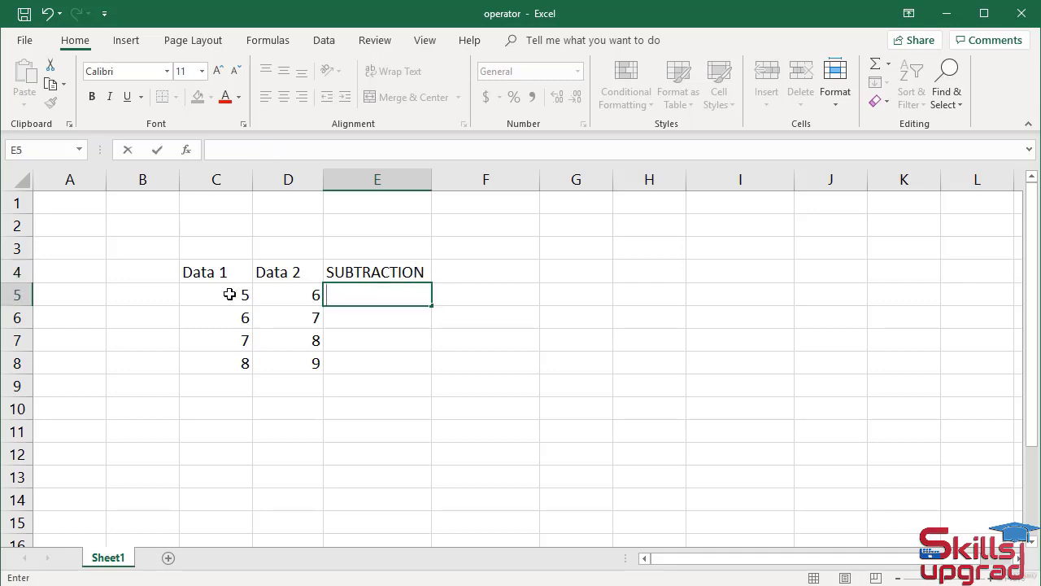
# - Enter =C5-D5 and =C6-D6 in E5 and E6, each giving -1
pyautogui.write('=')
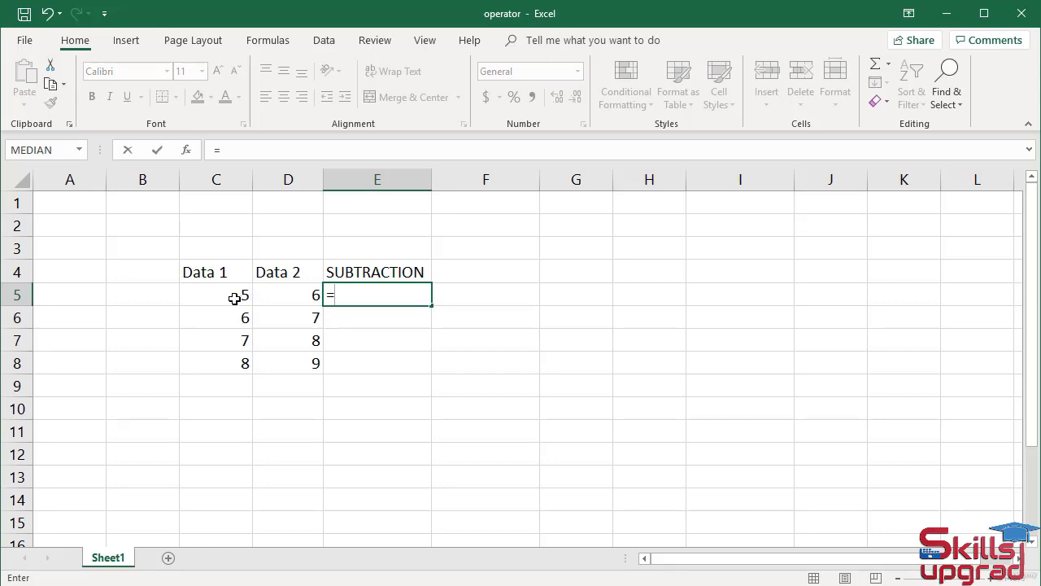
pyautogui.click(235, 299)
pyautogui.write('-')
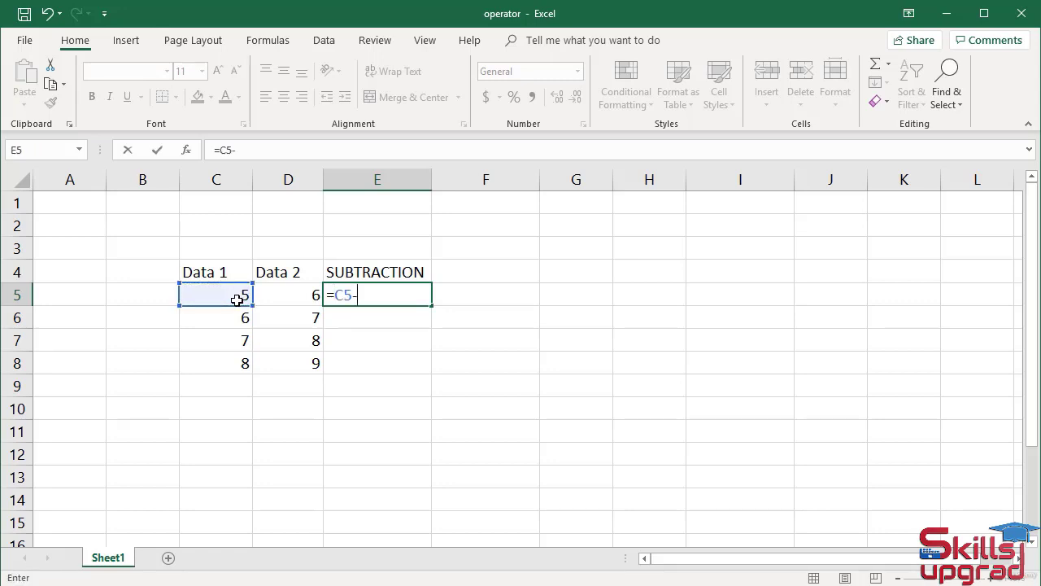
pyautogui.click(292, 297)
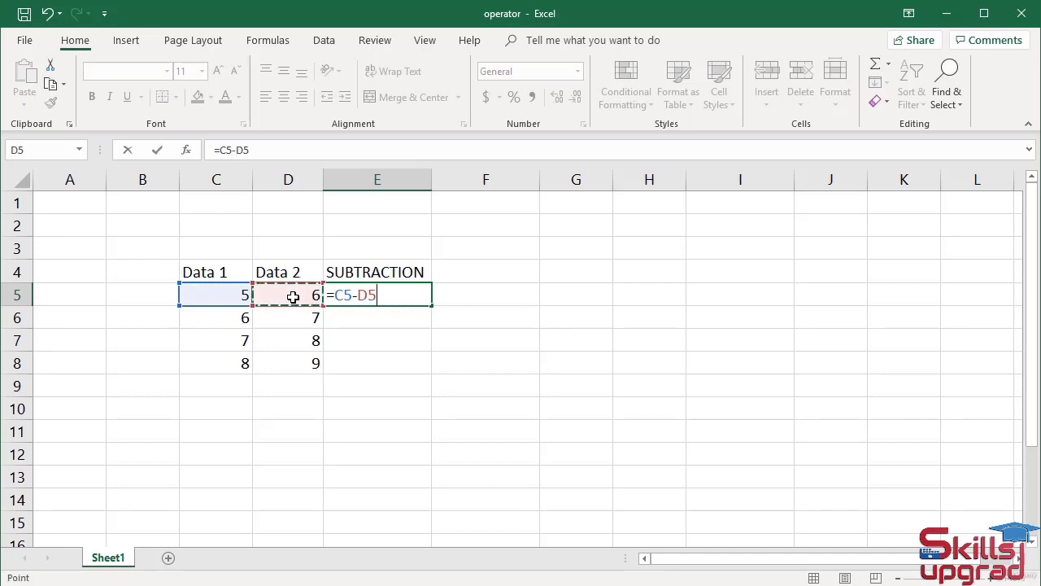
pyautogui.press('Return')
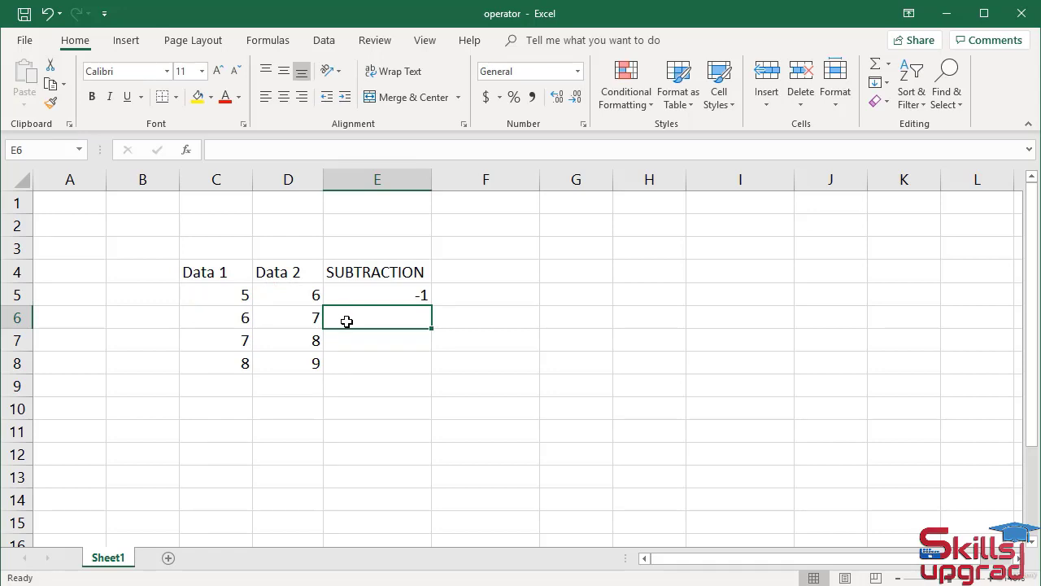
pyautogui.write('=')
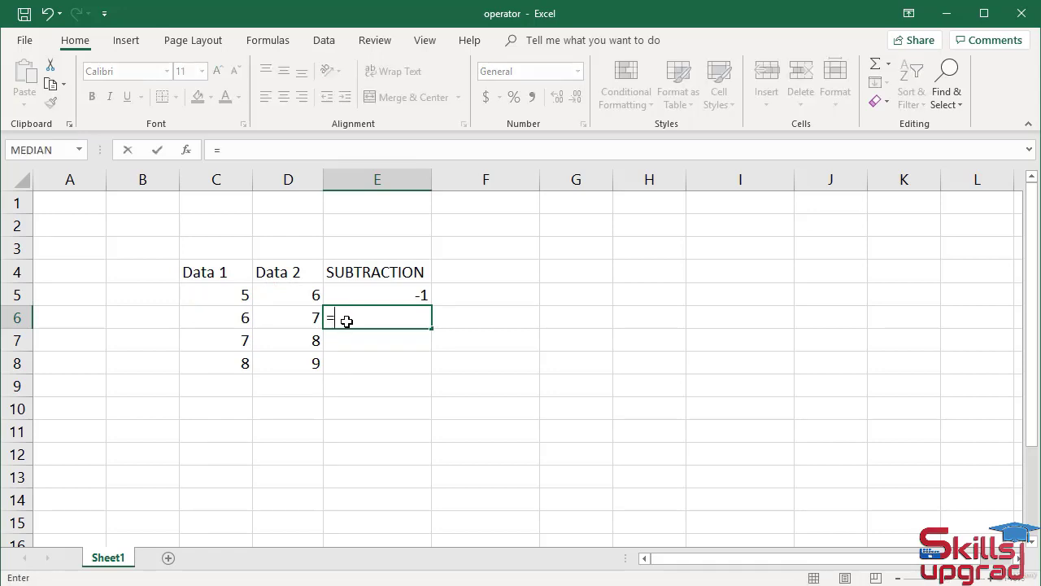
pyautogui.click(242, 317)
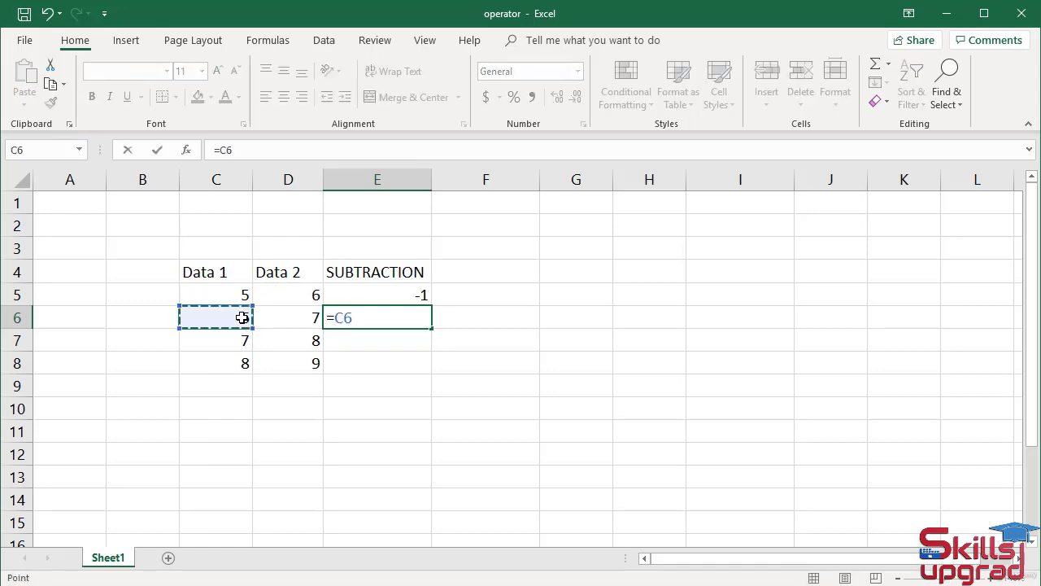
pyautogui.write('-')
pyautogui.click(296, 318)
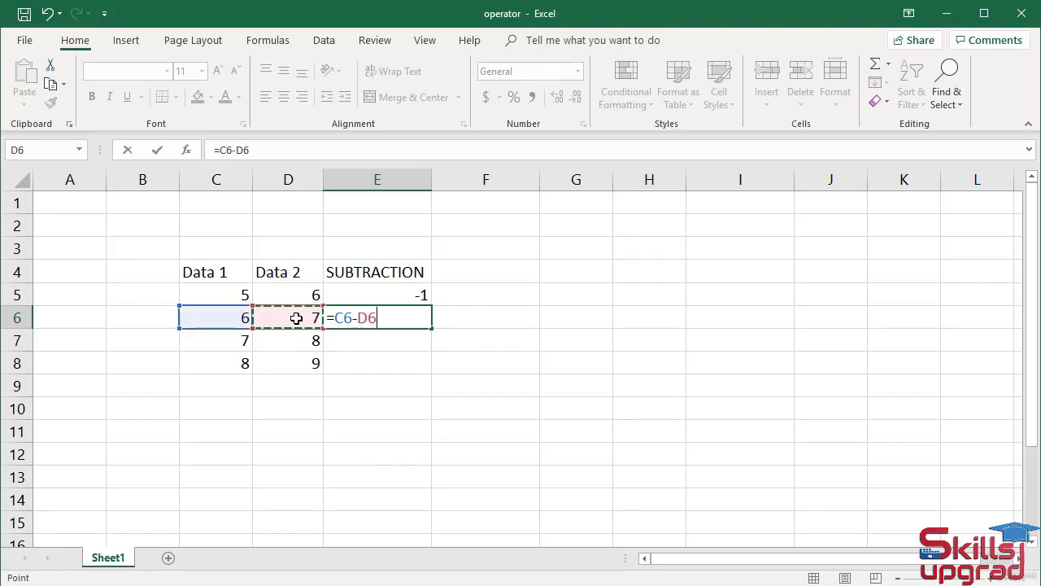
pyautogui.press('Return')
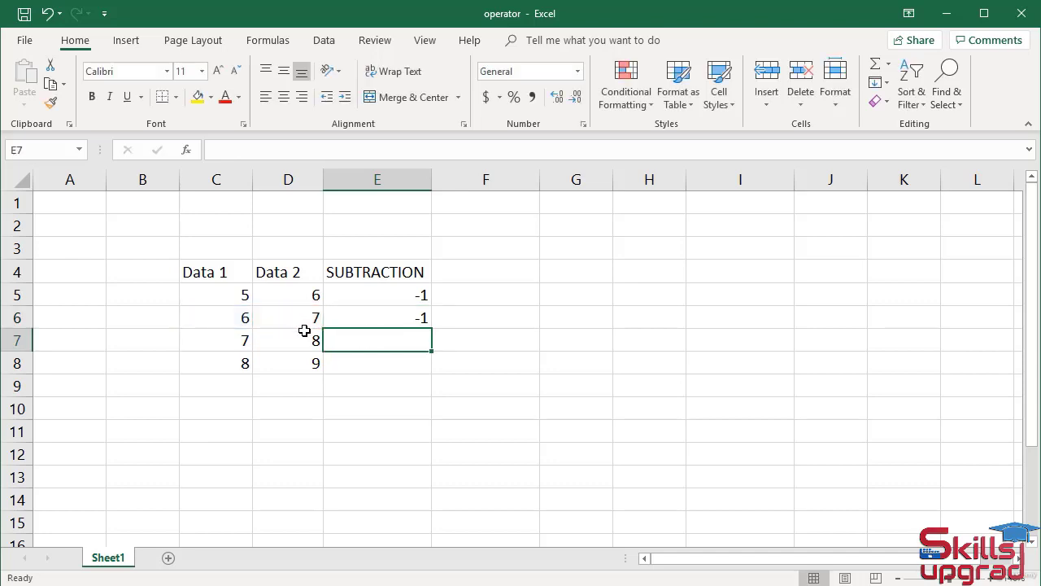
# - Enter =C7-D7 and =C8-D8 in E7 and E8, each giving -1
pyautogui.write('=')
pyautogui.click(246, 340)
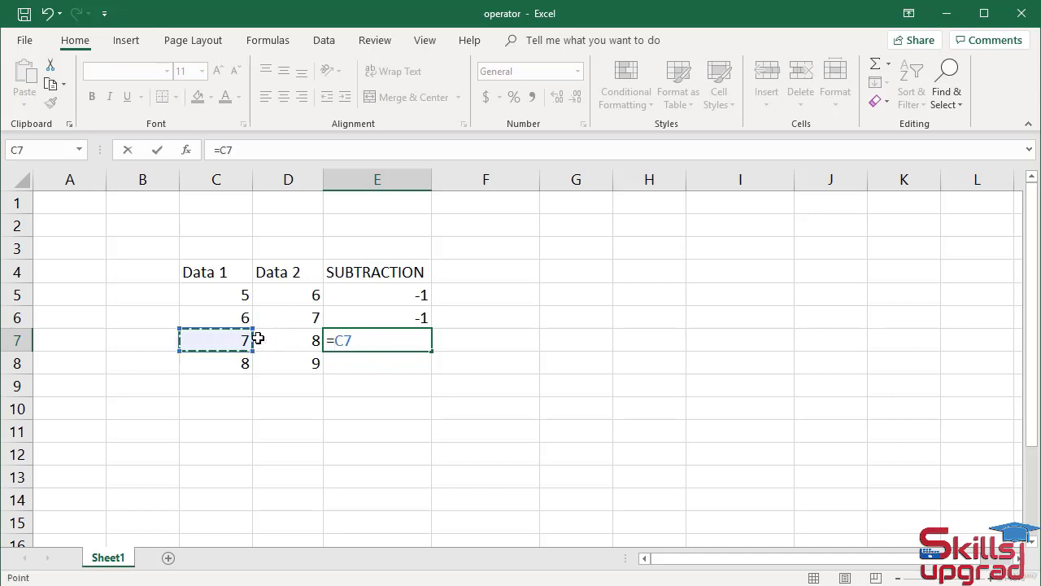
pyautogui.write('-')
pyautogui.click(290, 338)
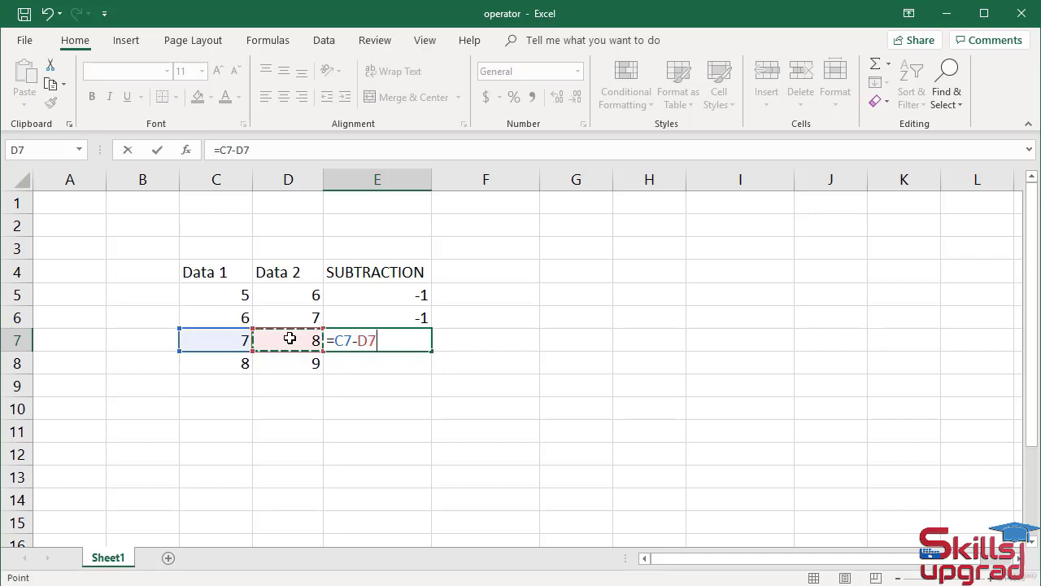
pyautogui.press('Return')
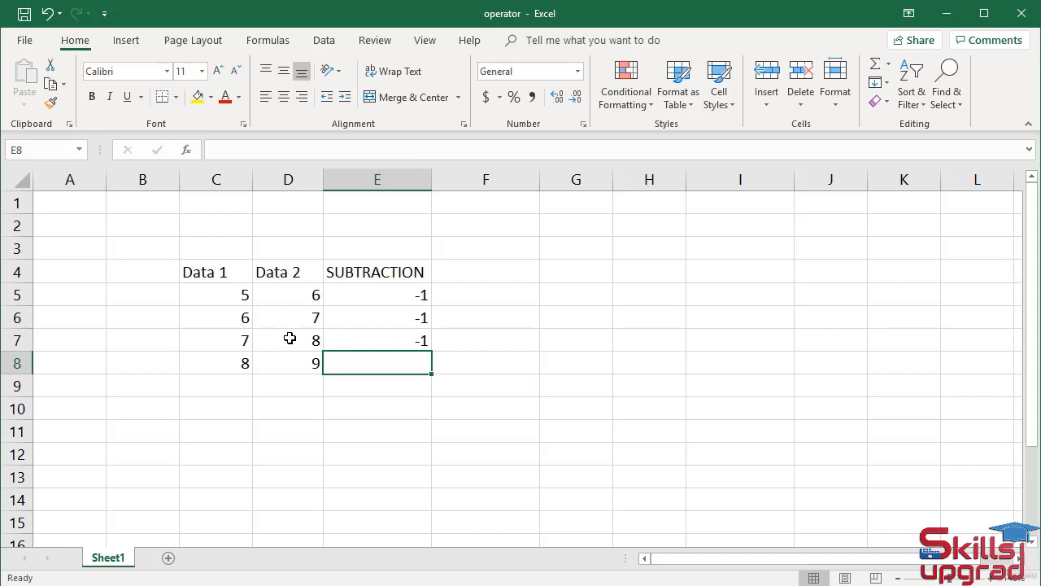
pyautogui.write('=')
pyautogui.click(244, 360)
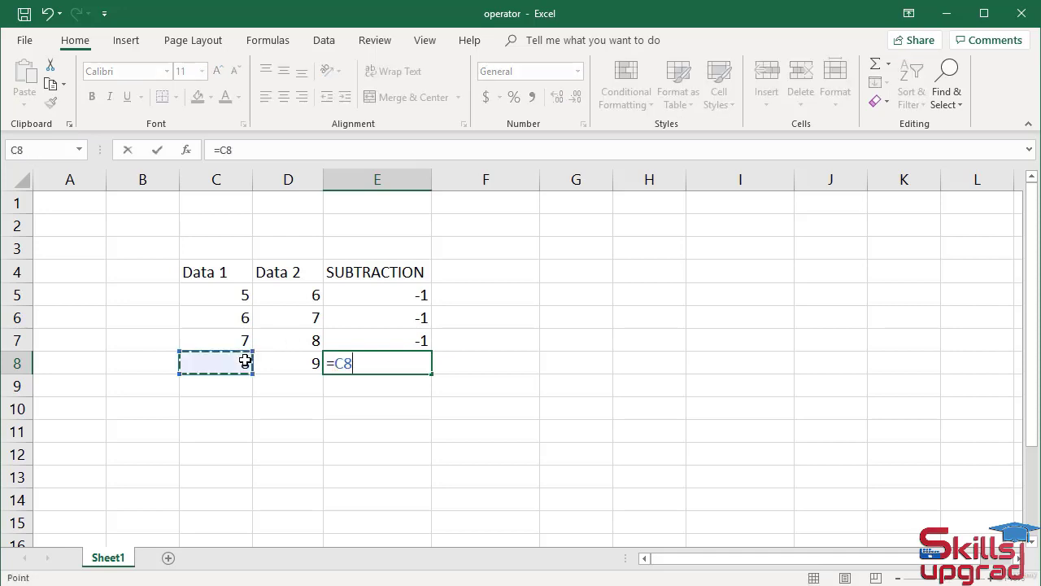
pyautogui.write('-')
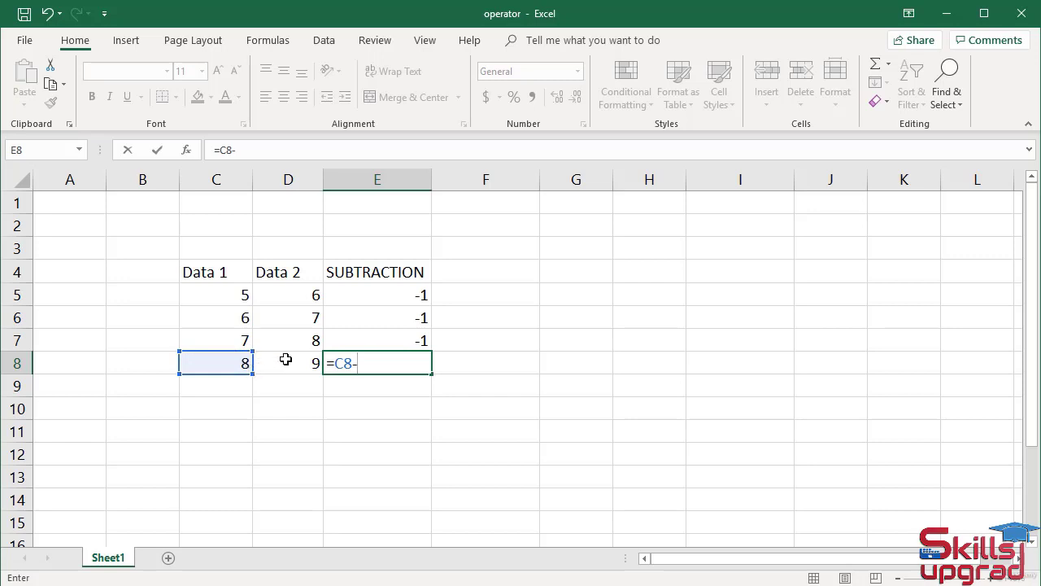
pyautogui.click(286, 359)
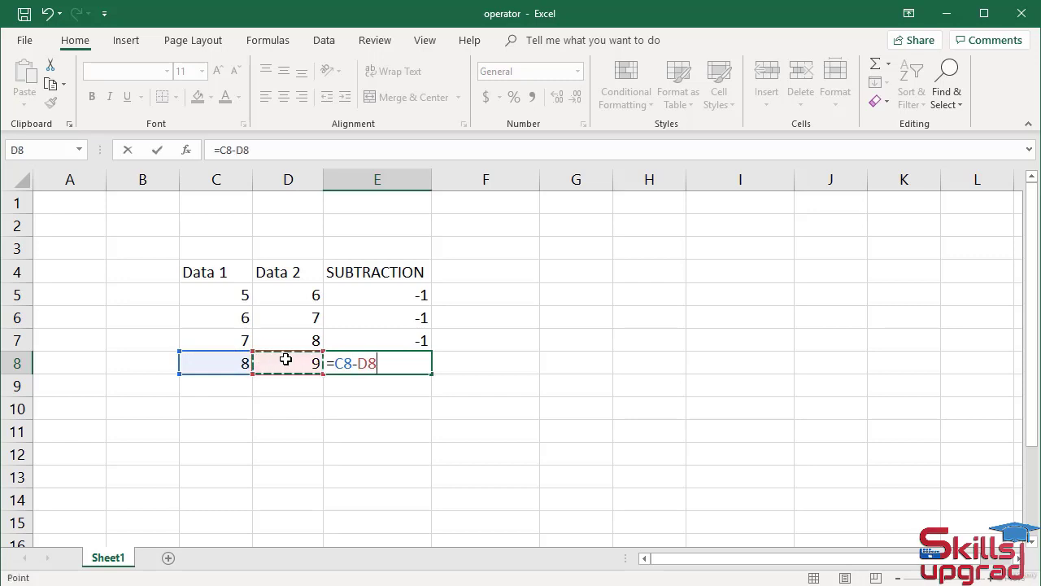
pyautogui.press('Return')
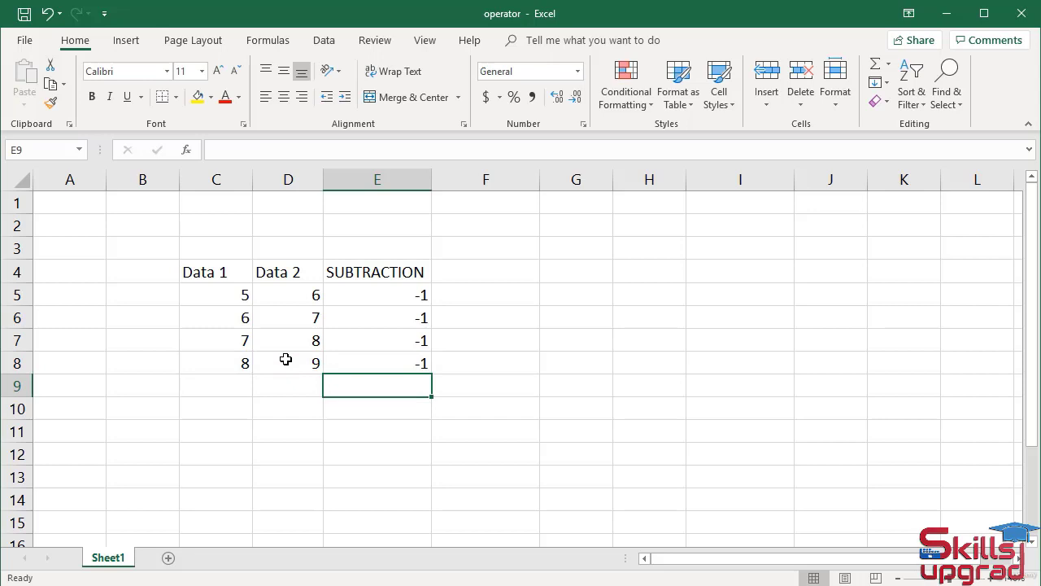
pyautogui.click(352, 360)
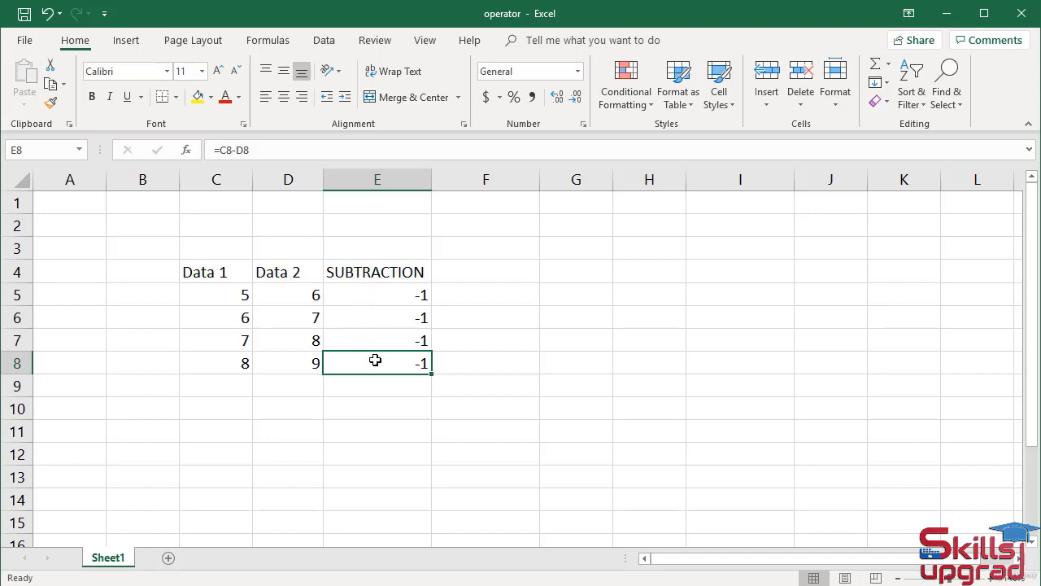
# - Clear E4:E8 of the subtraction column and enter the header DIVISION in E4
pyautogui.moveTo(365, 273); pyautogui.dragTo(375, 355)
pyautogui.press('Delete')
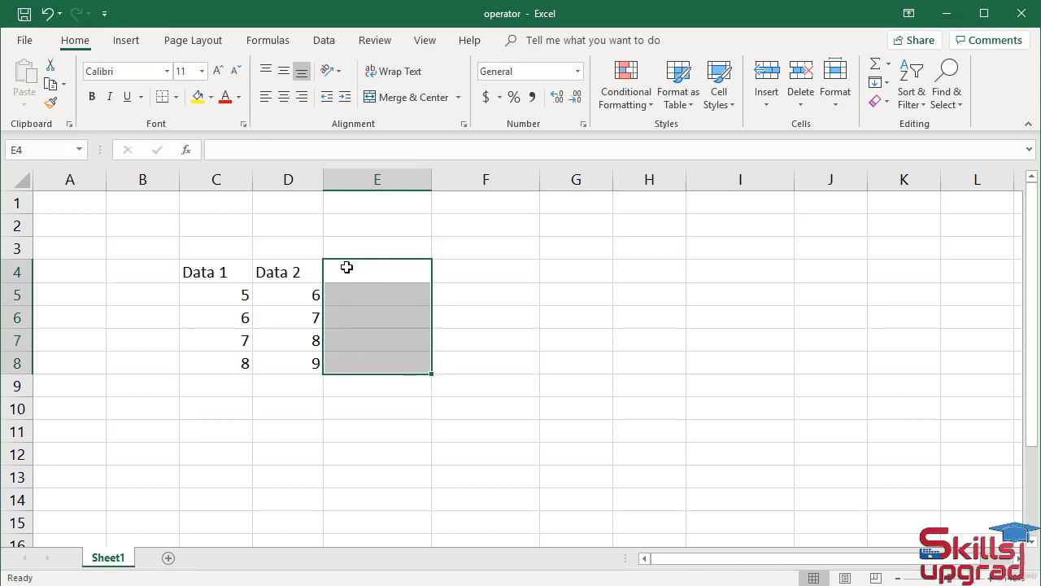
pyautogui.click(346, 269)
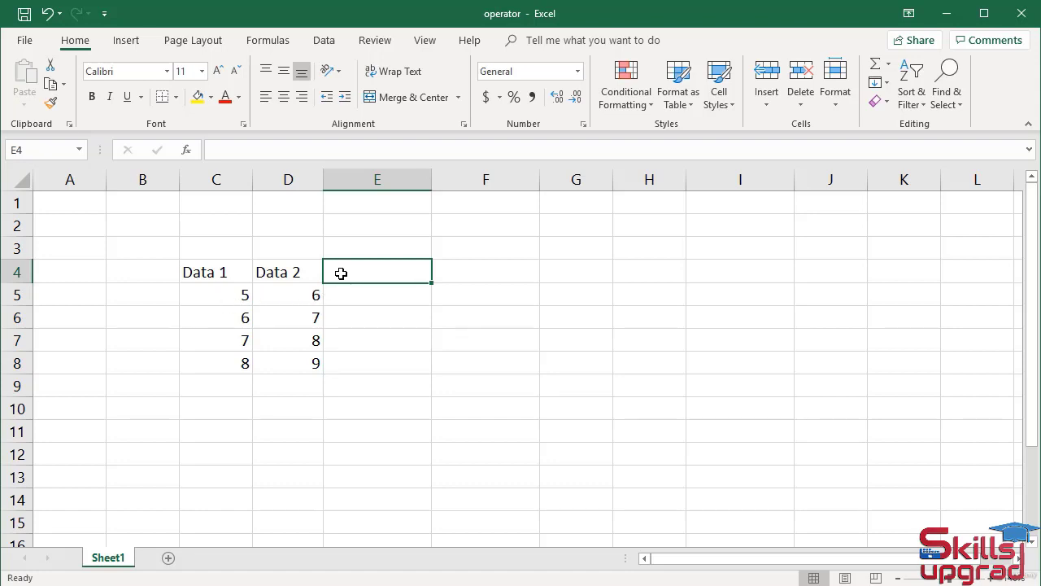
pyautogui.write('DI')
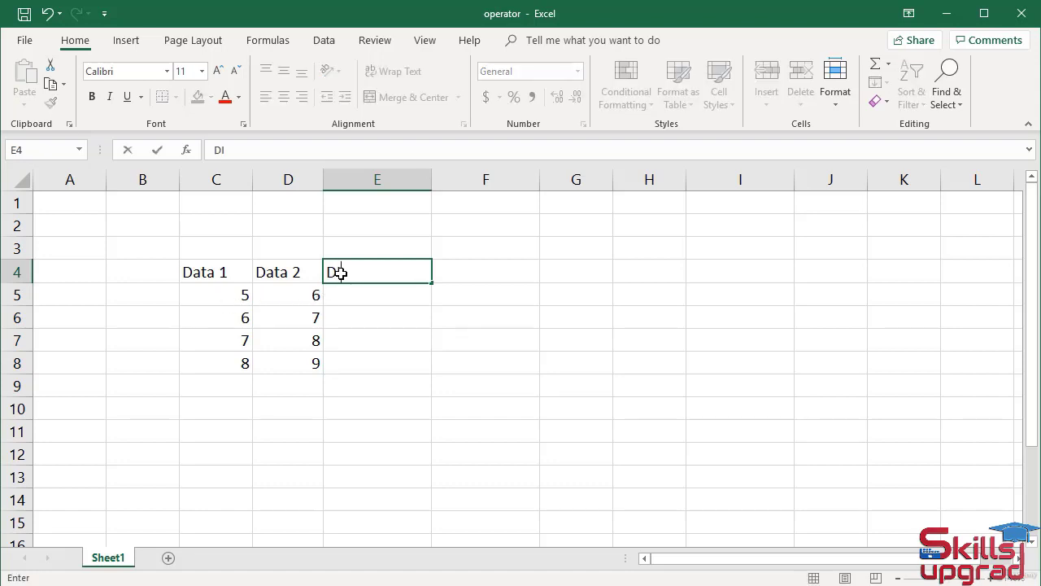
pyautogui.write('VISION')
pyautogui.press('Return')
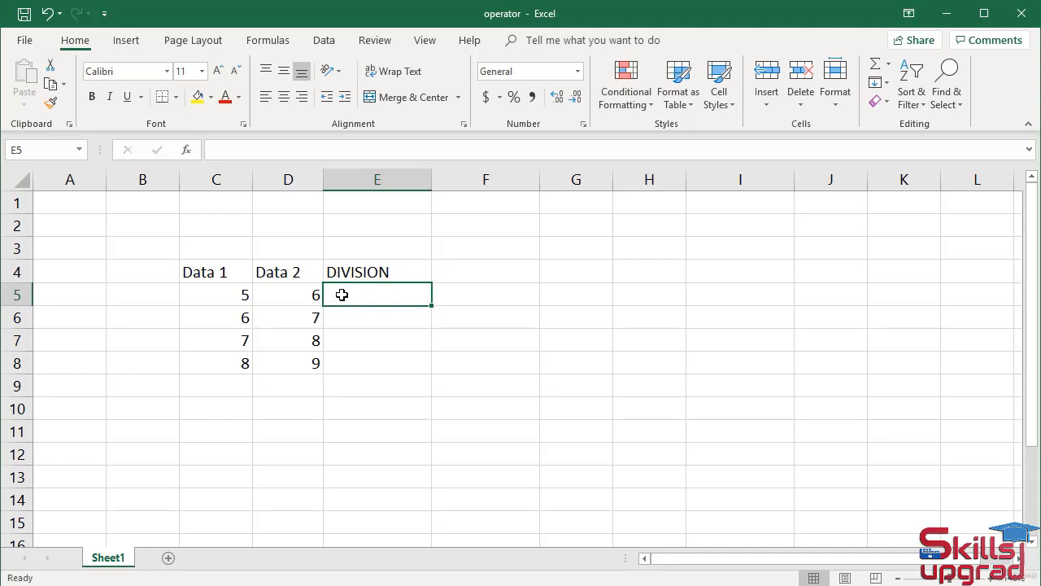
# - Enter =C5/D5 and =C6/D6, showing 0.833333333 and 0.857142857
pyautogui.write('=')
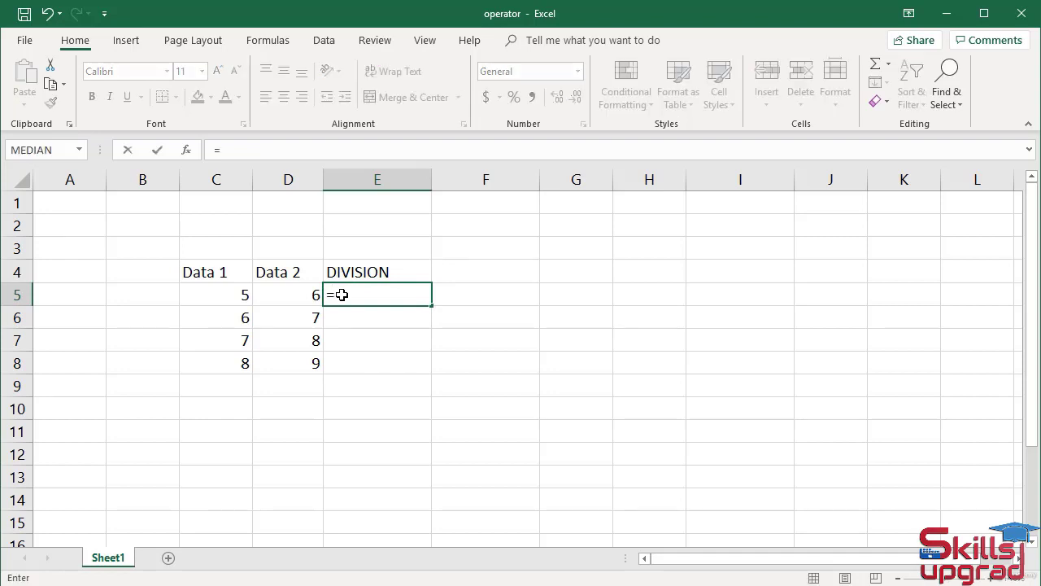
pyautogui.click(235, 295)
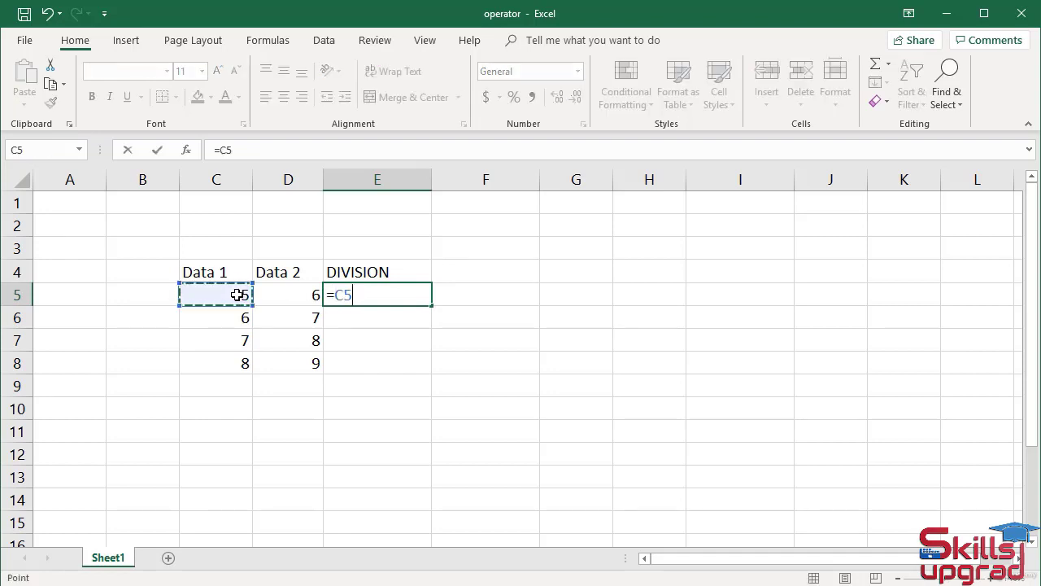
pyautogui.write('/')
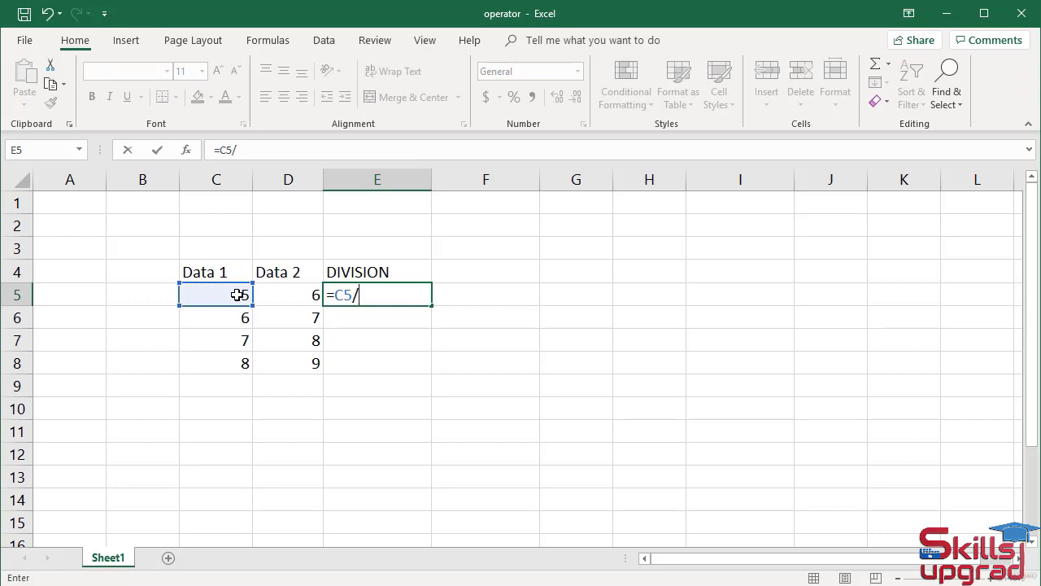
pyautogui.click(292, 295)
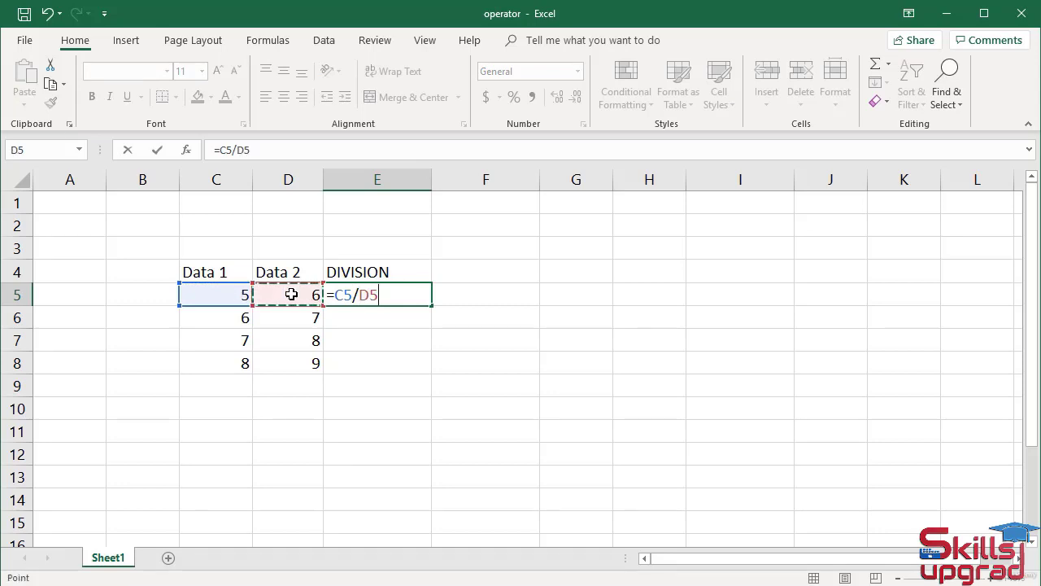
pyautogui.press('Return')
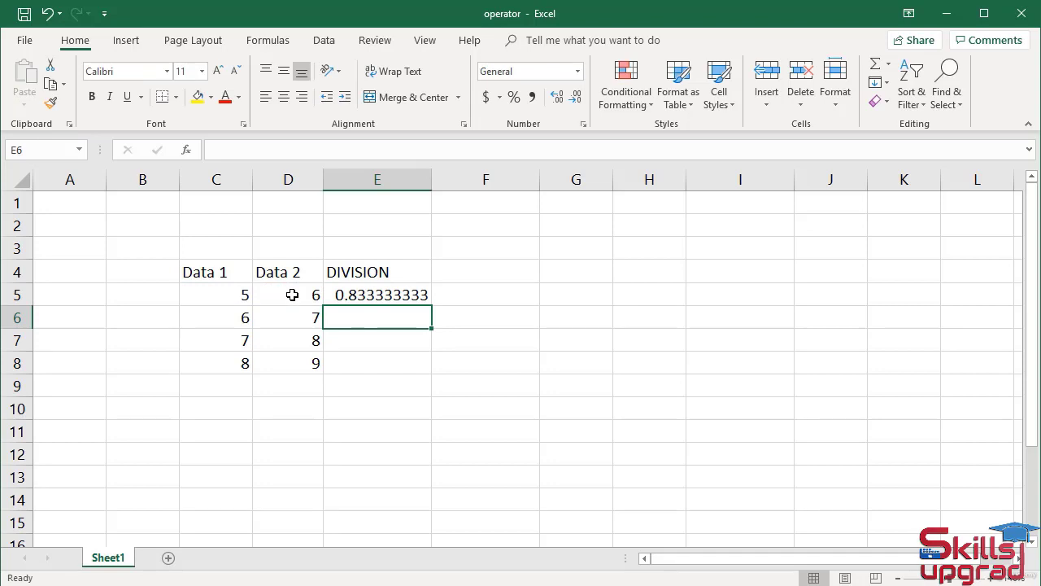
pyautogui.write('=')
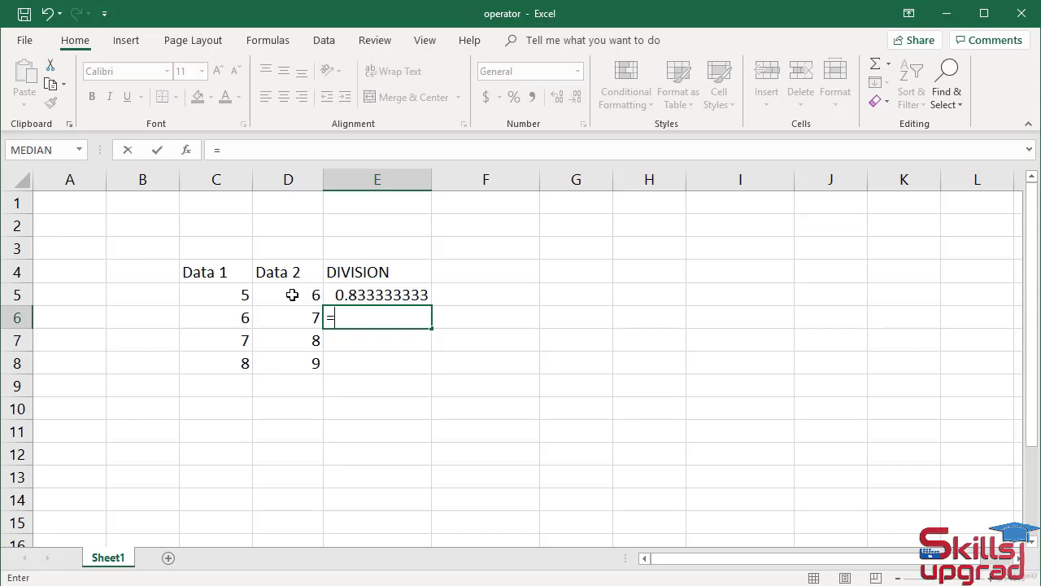
pyautogui.click(247, 318)
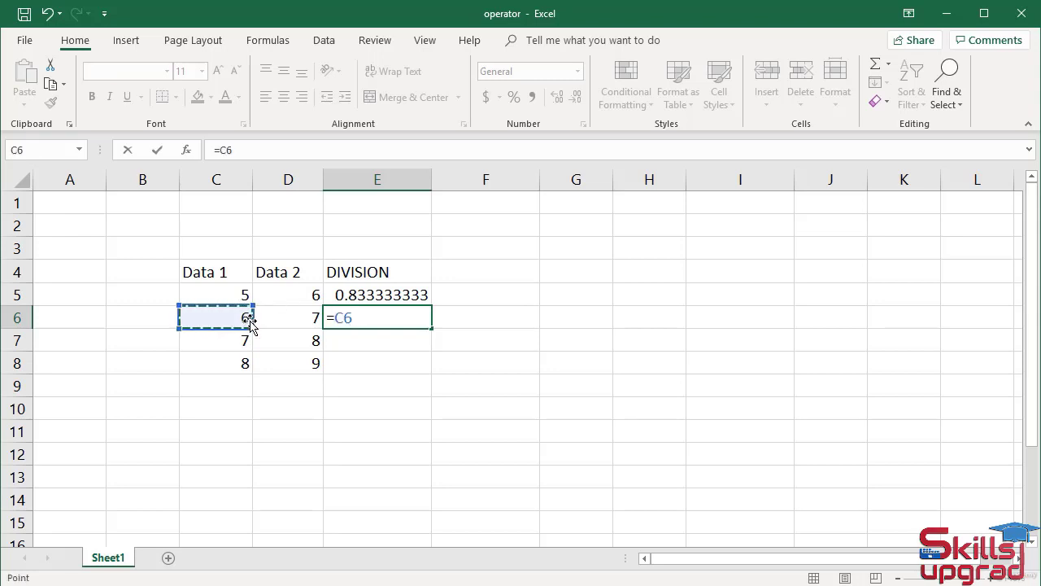
pyautogui.write('/')
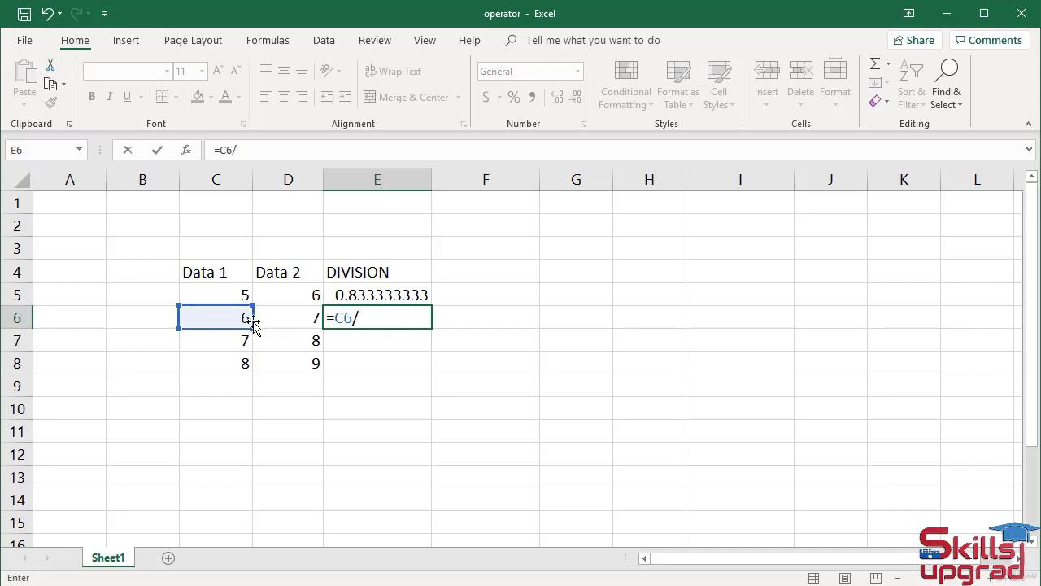
pyautogui.click(300, 320)
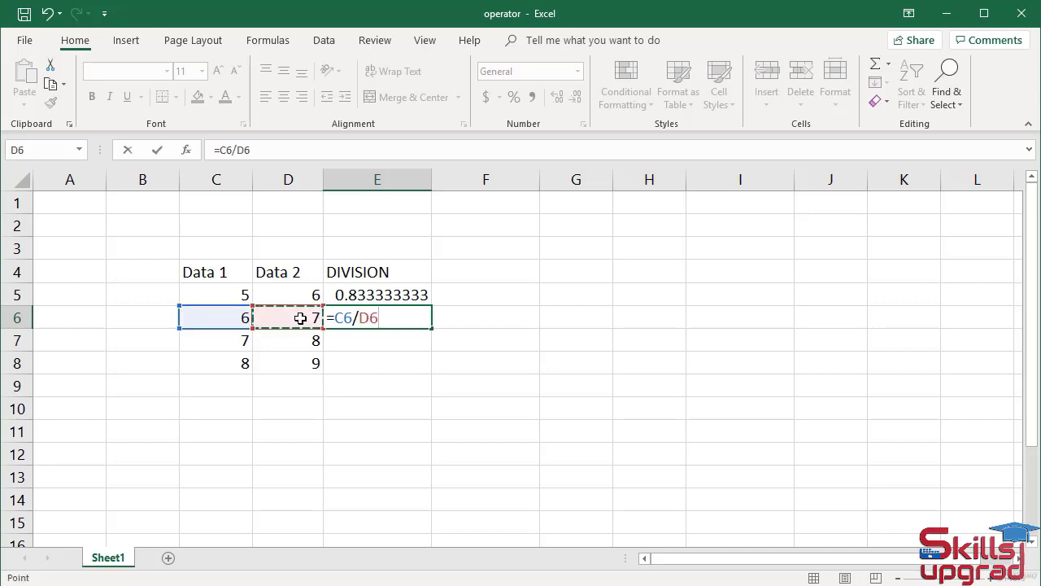
pyautogui.press('Return')
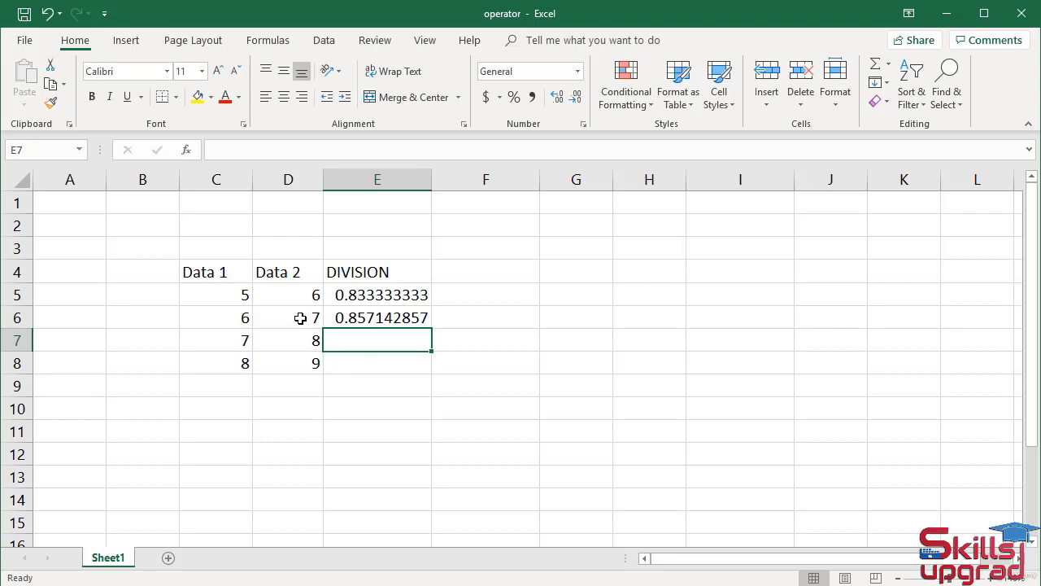
# - Enter =C7/D7 and =C8/D8, showing 0.875 and 0.888888889
pyautogui.write('=')
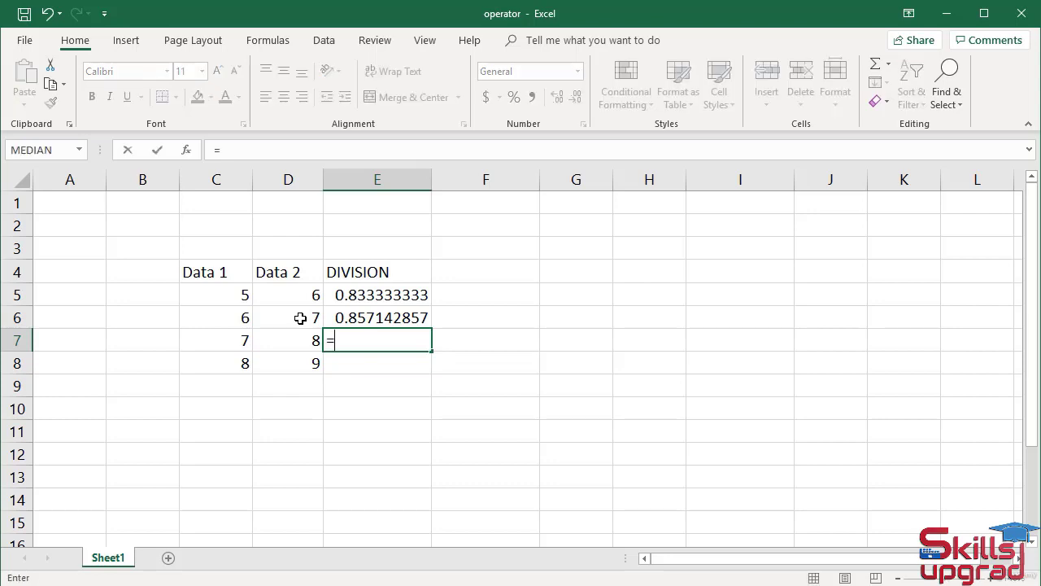
pyautogui.click(219, 338)
pyautogui.write('/')
pyautogui.click(295, 336)
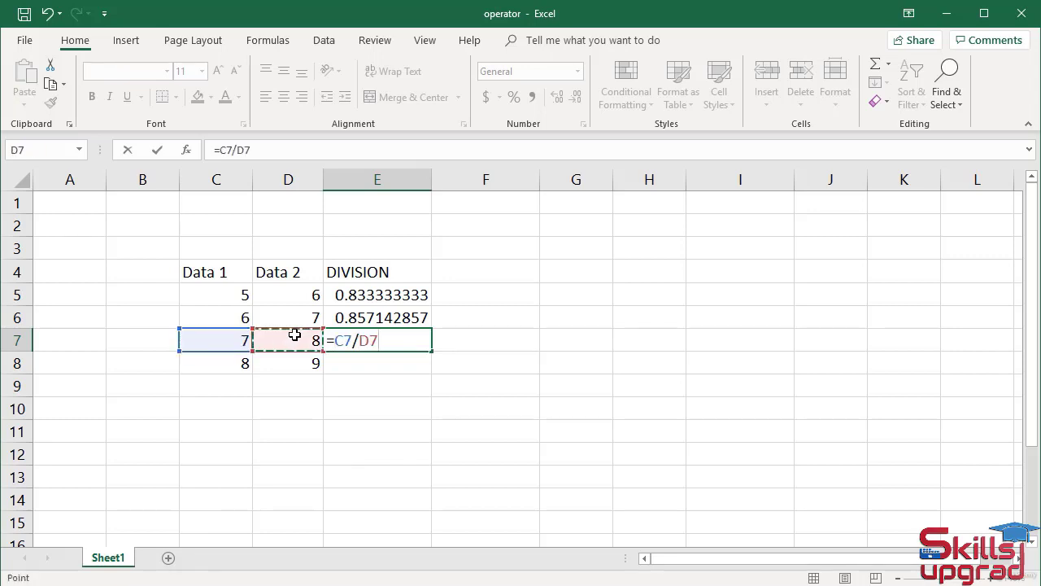
pyautogui.press('Return')
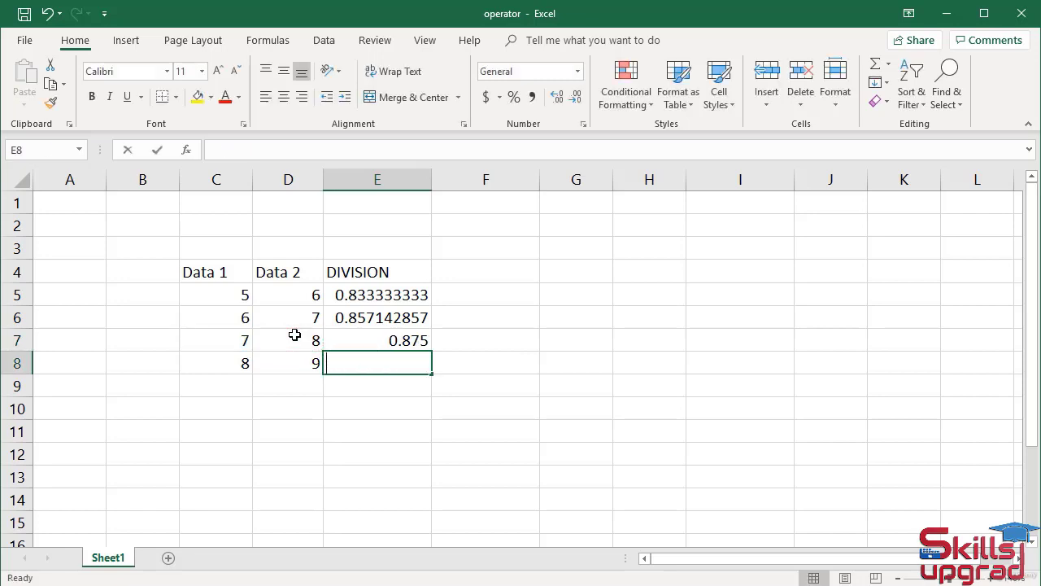
pyautogui.write('=')
pyautogui.click(239, 363)
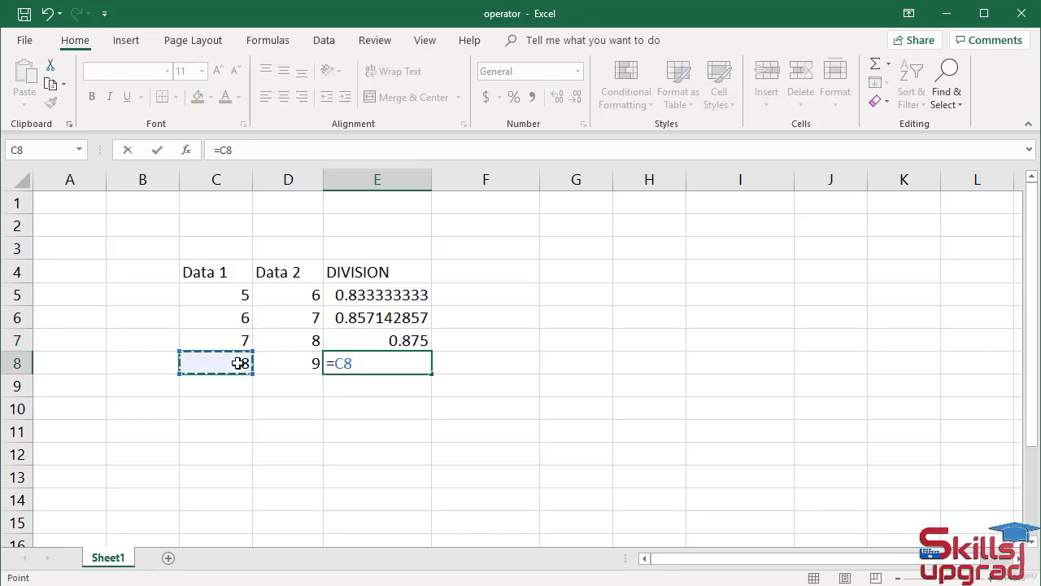
pyautogui.write('/')
pyautogui.click(288, 355)
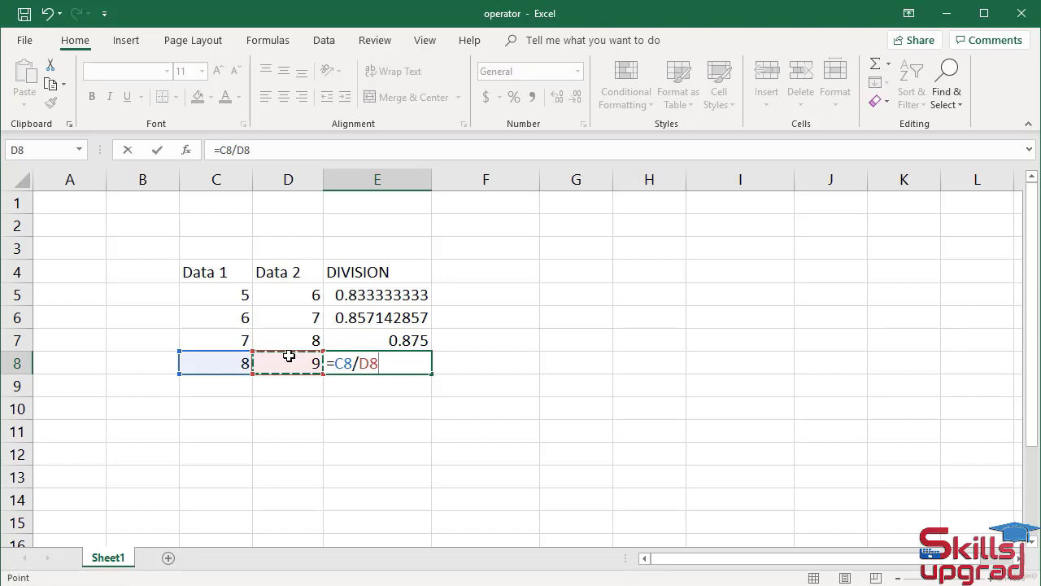
pyautogui.press('Return')
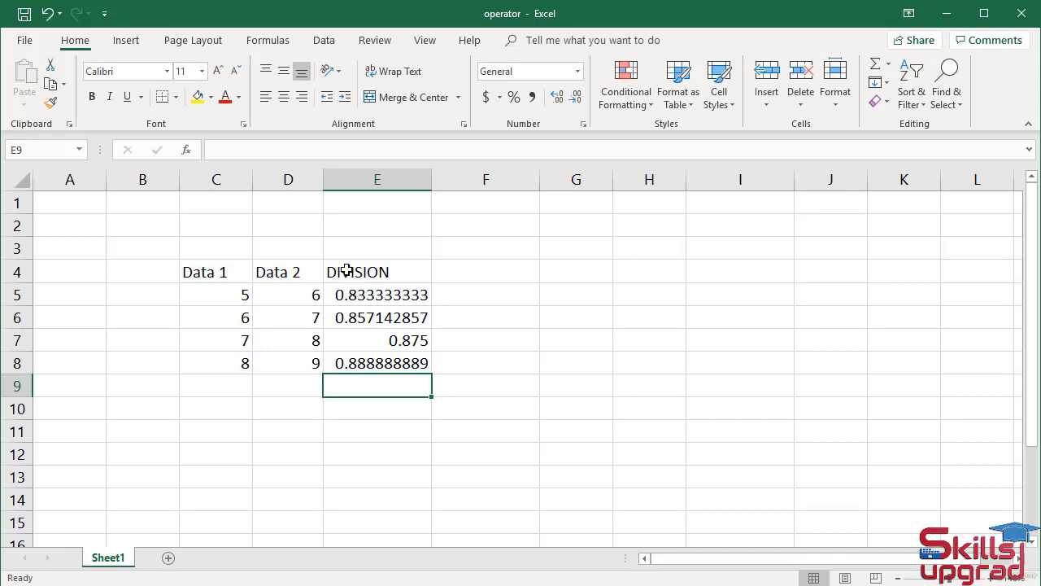
pyautogui.moveTo(346, 271); pyautogui.dragTo(357, 359)
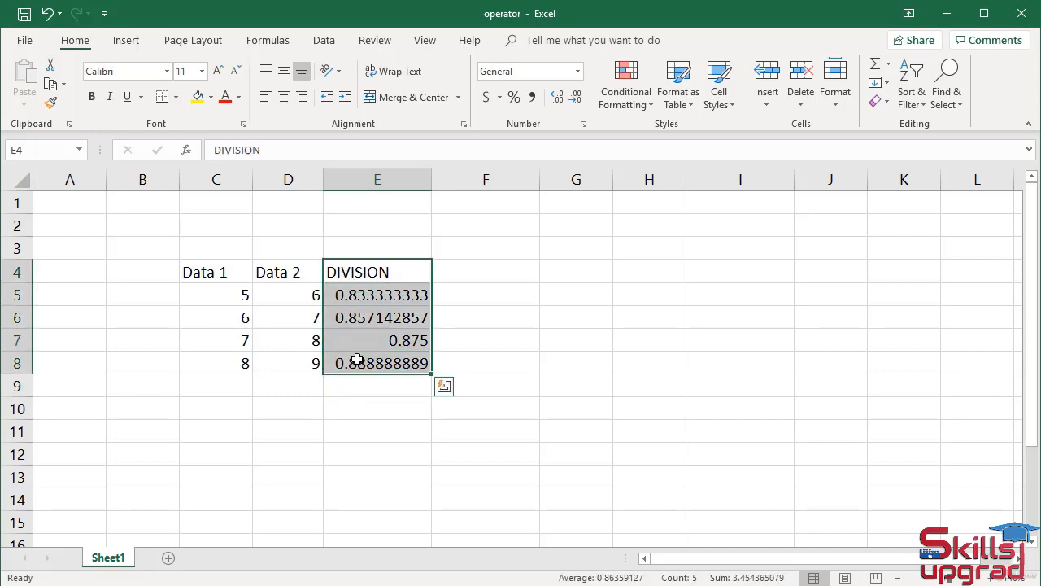
# - Clear the DIVISION column and retitle E4 as ADDITION
pyautogui.press('Delete')
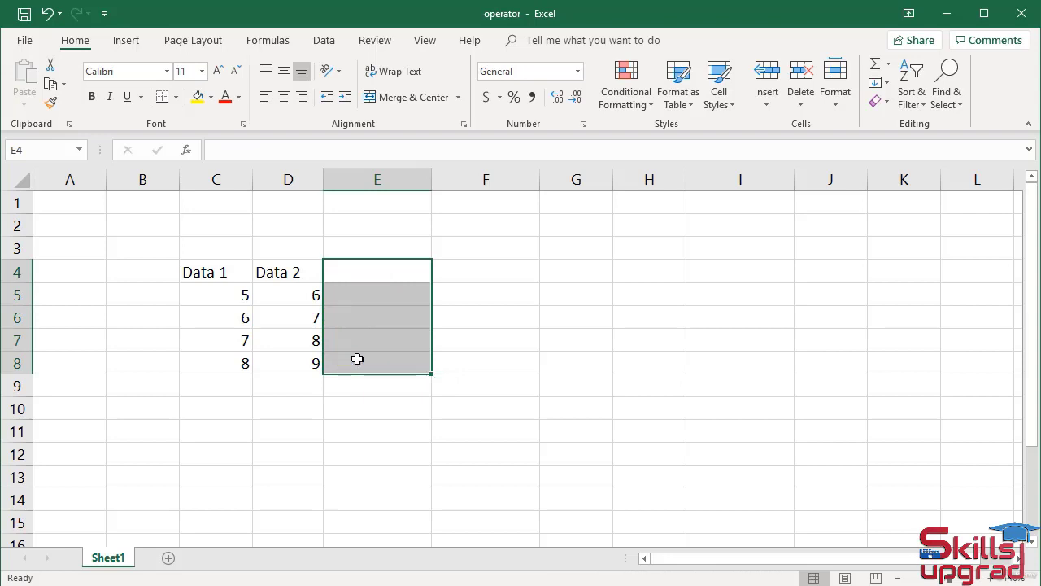
pyautogui.click(345, 270)
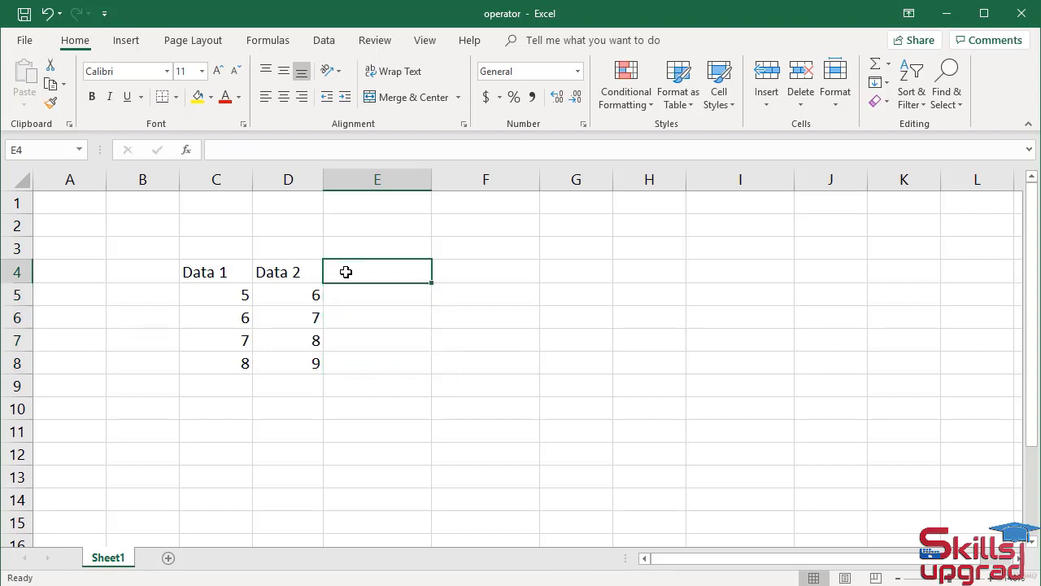
pyautogui.write('A')
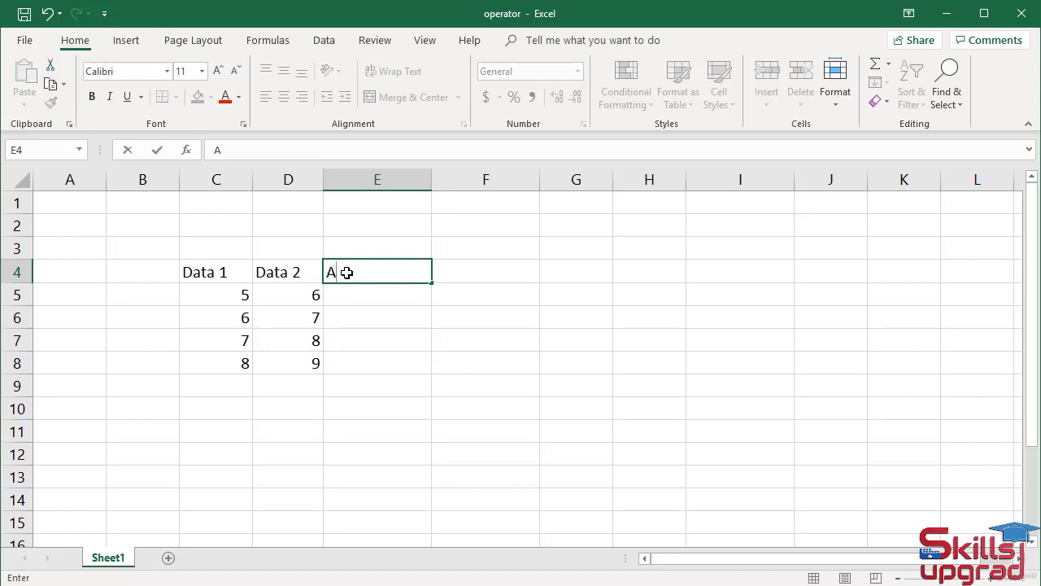
pyautogui.write('DDITION')
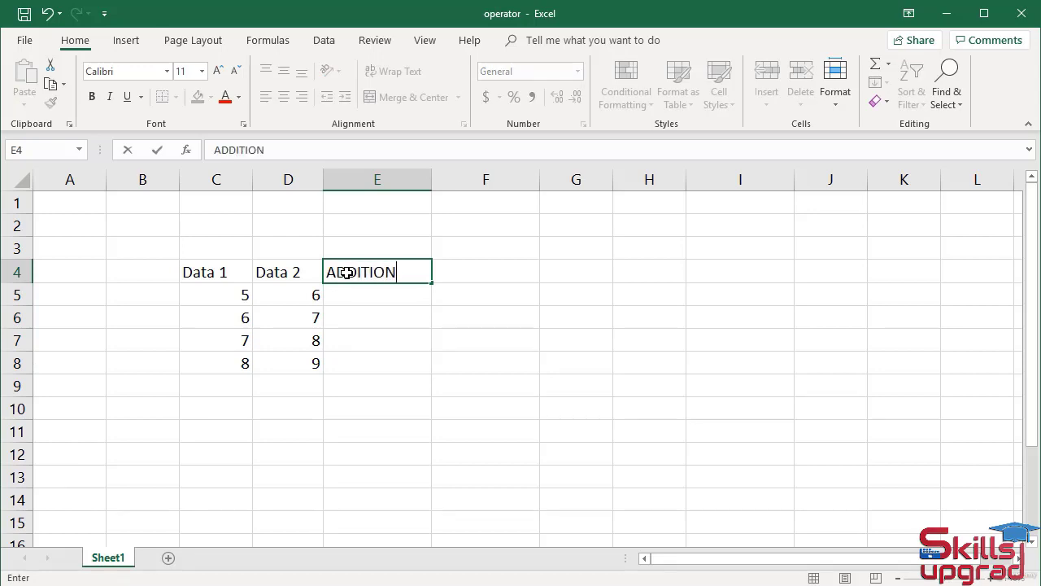
pyautogui.press('Return')
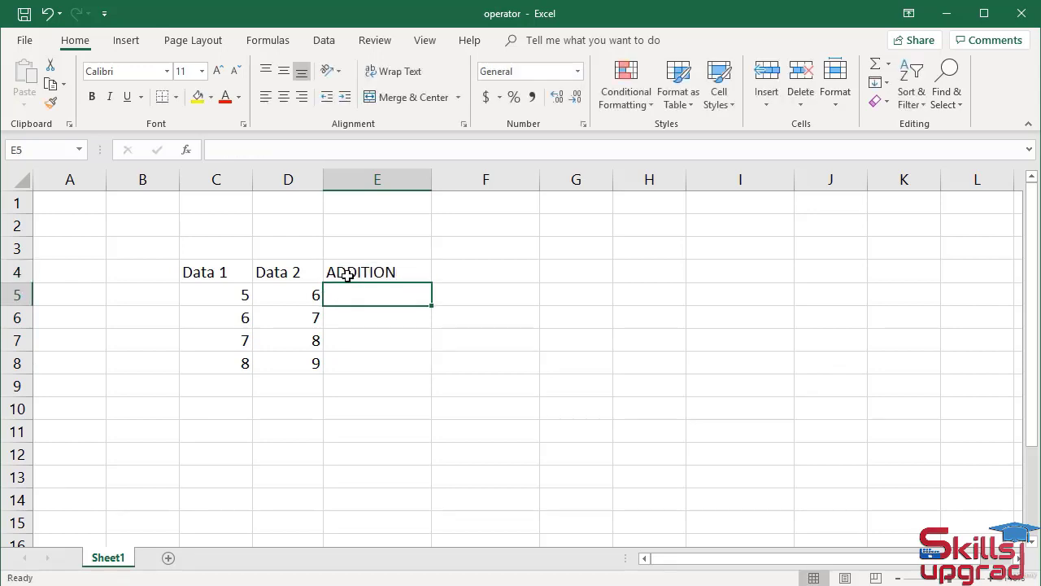
# - Enter =C5+D5 and =C6+D6 in E5 and E6, giving 11 and 13
pyautogui.moveTo(241, 290); pyautogui.dragTo(293, 352)
pyautogui.click(343, 299)
pyautogui.write('=')
pyautogui.click(205, 299)
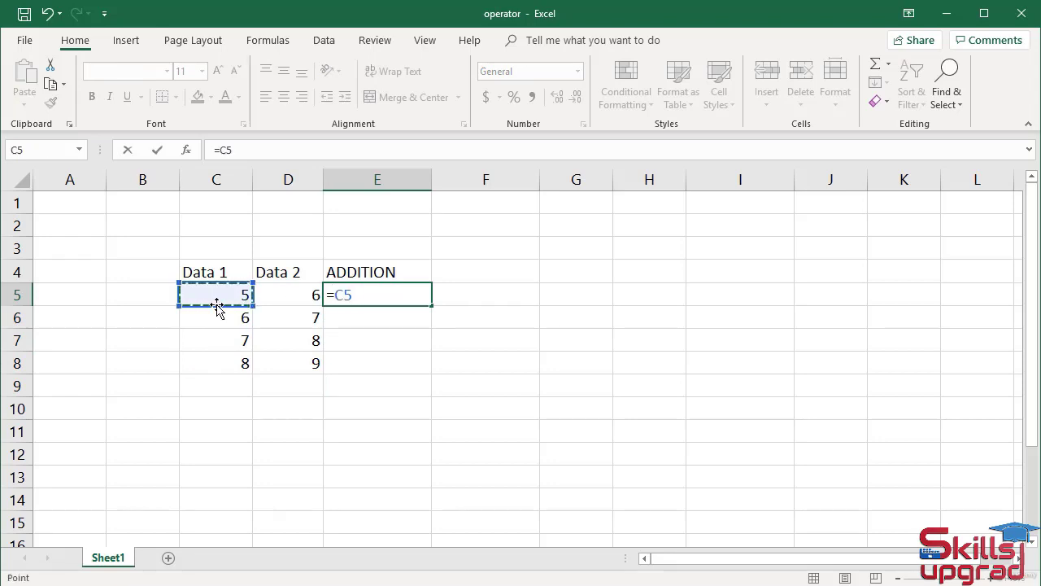
pyautogui.write('+')
pyautogui.click(271, 296)
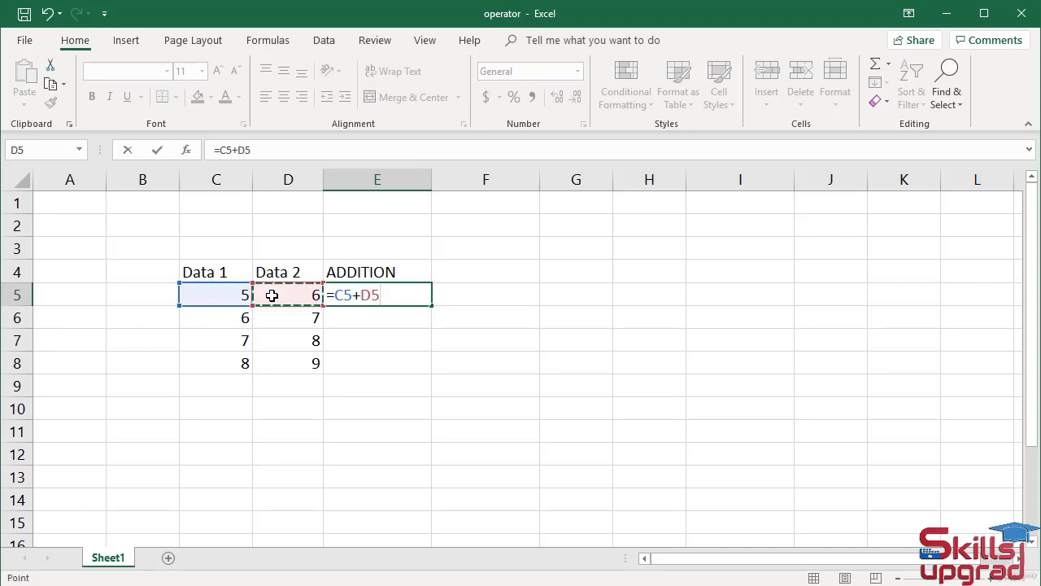
pyautogui.press('Return')
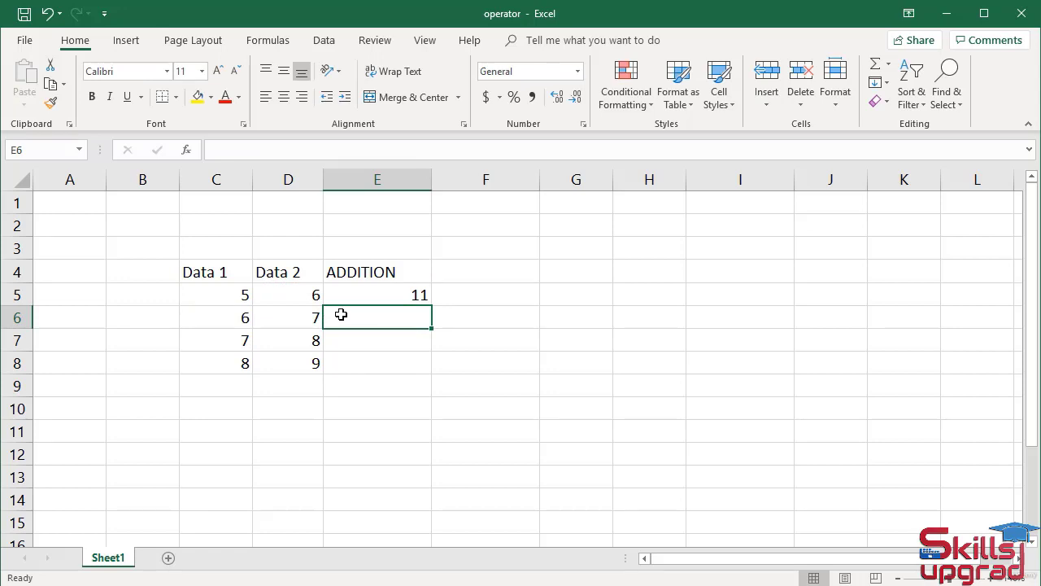
pyautogui.write('=')
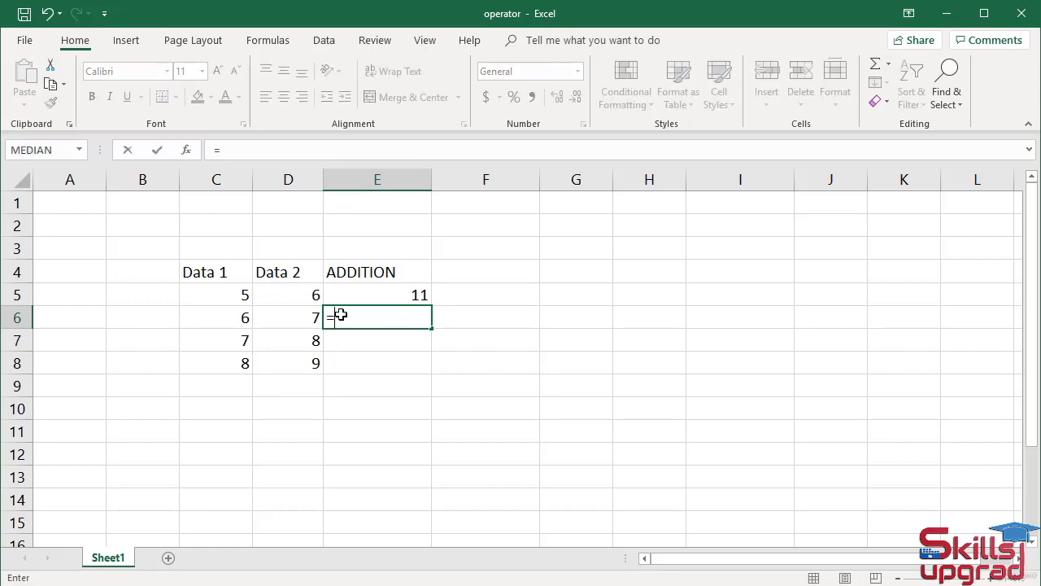
pyautogui.click(231, 314)
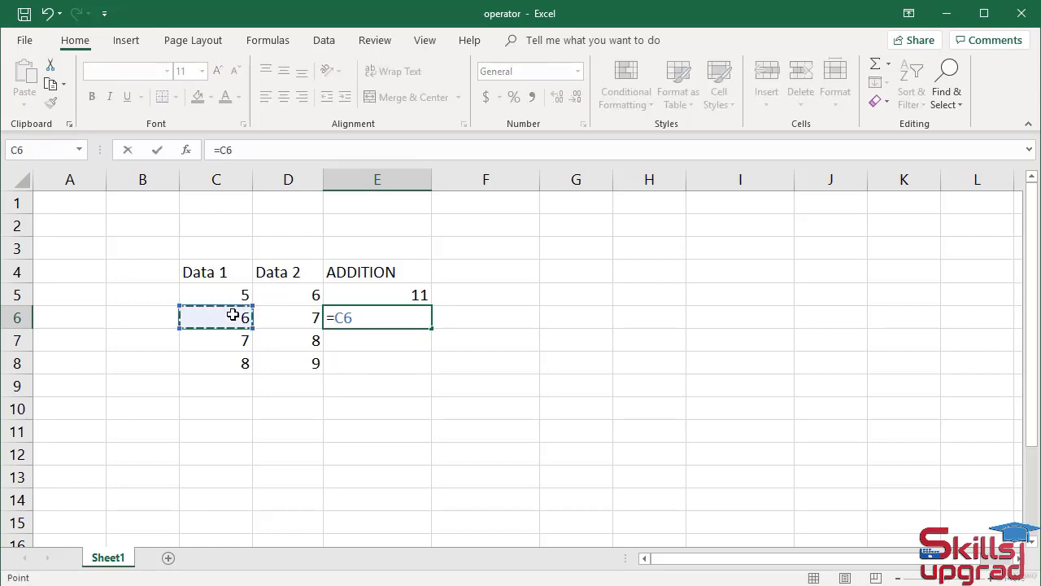
pyautogui.write('+')
pyautogui.click(276, 314)
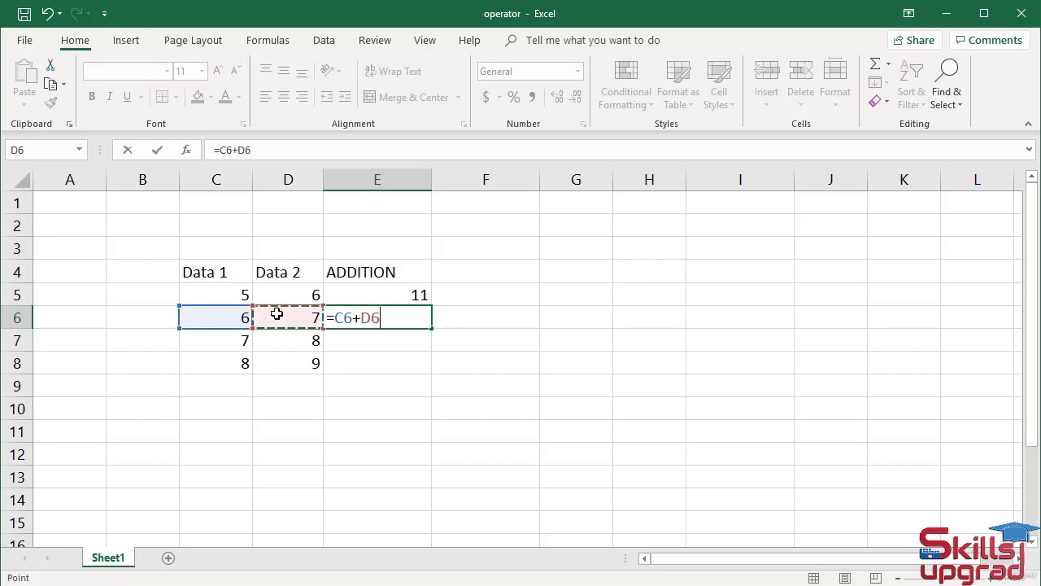
pyautogui.press('Return')
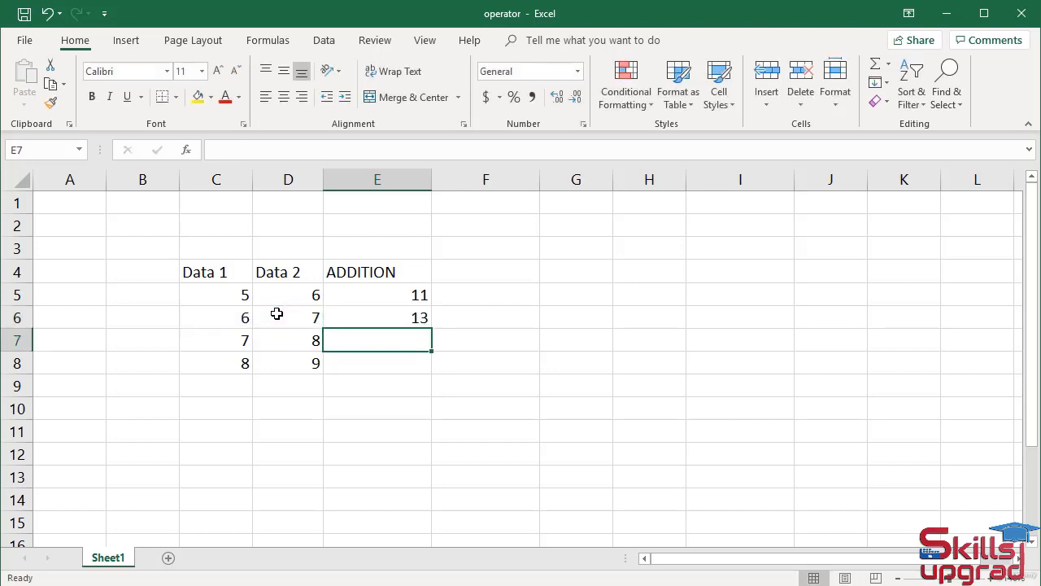
# - Enter =C7+D7 and =C8+D8 in E7 and E8, giving 15 and 17
pyautogui.write('=')
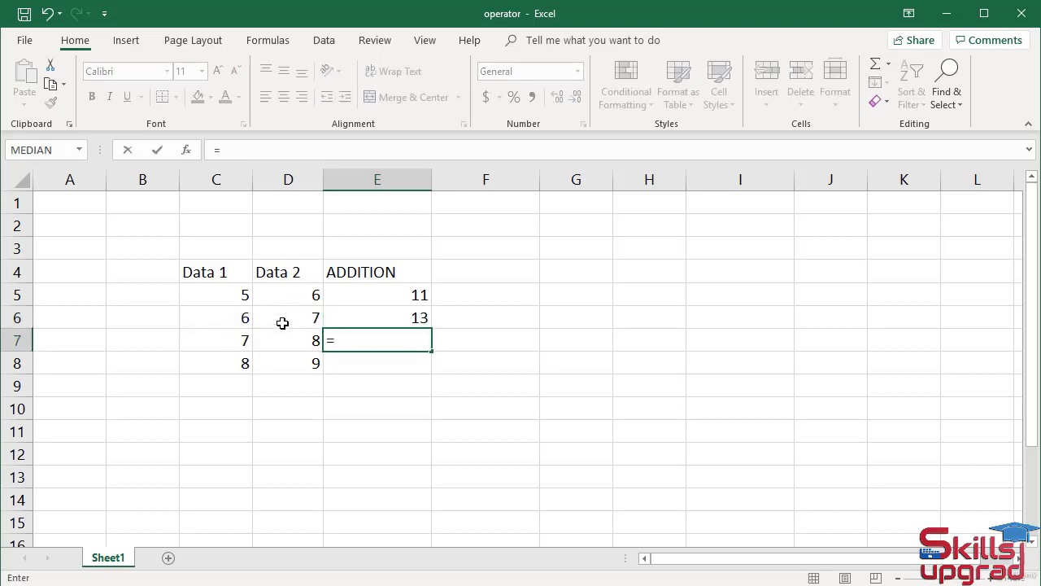
pyautogui.click(236, 343)
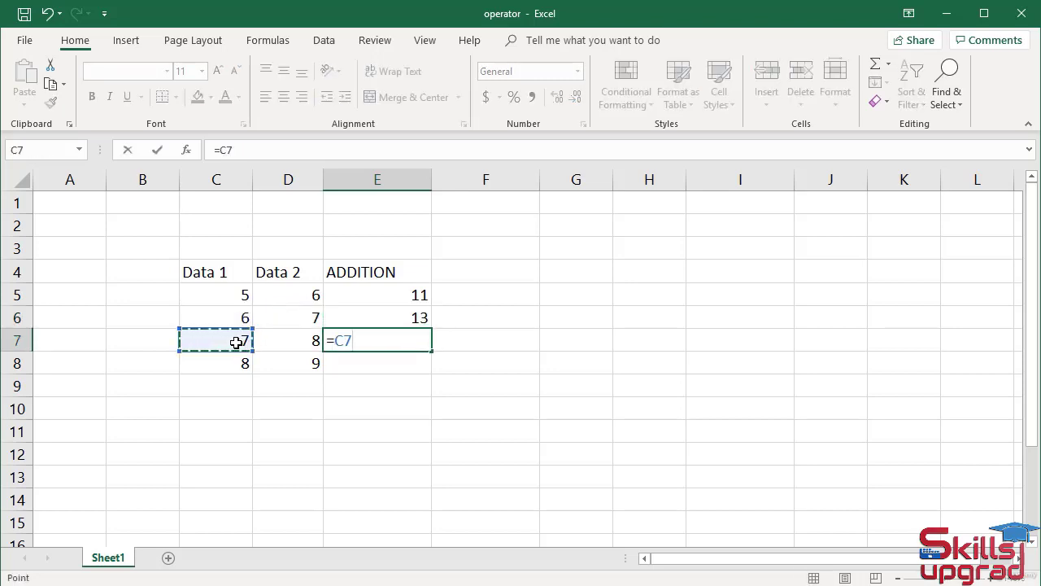
pyautogui.write('+')
pyautogui.click(291, 341)
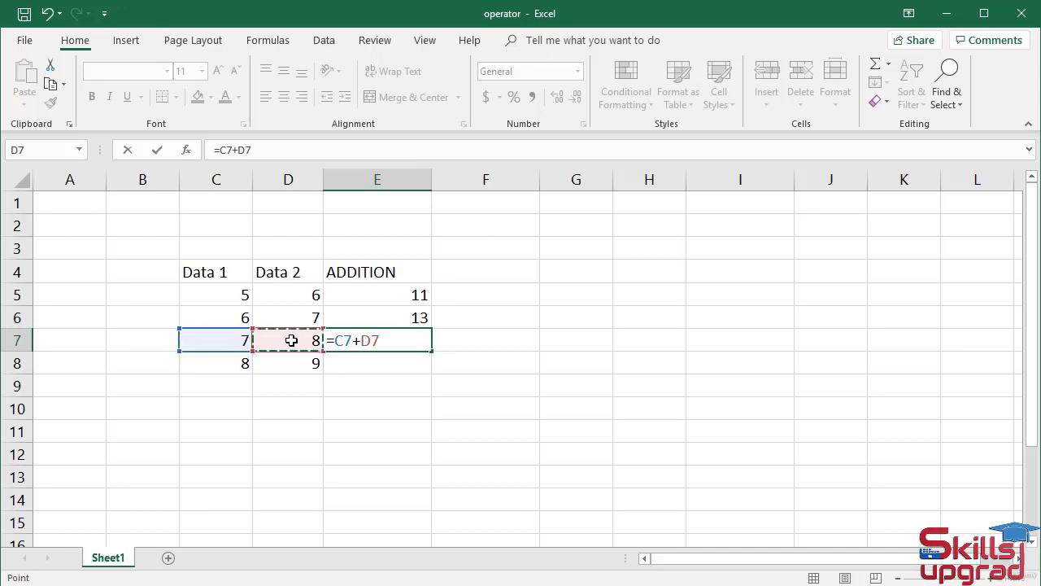
pyautogui.press('Return')
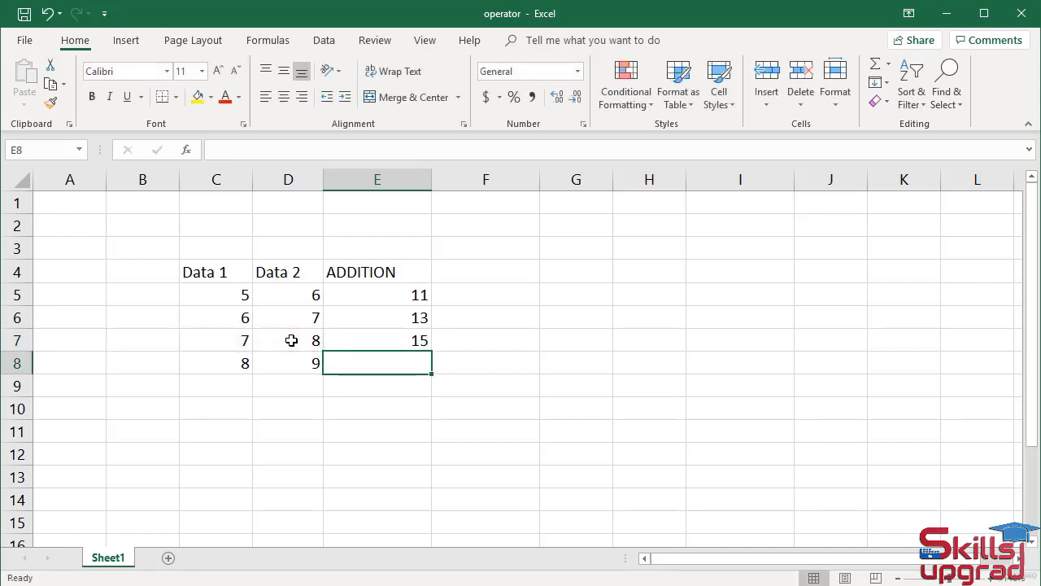
pyautogui.write('=')
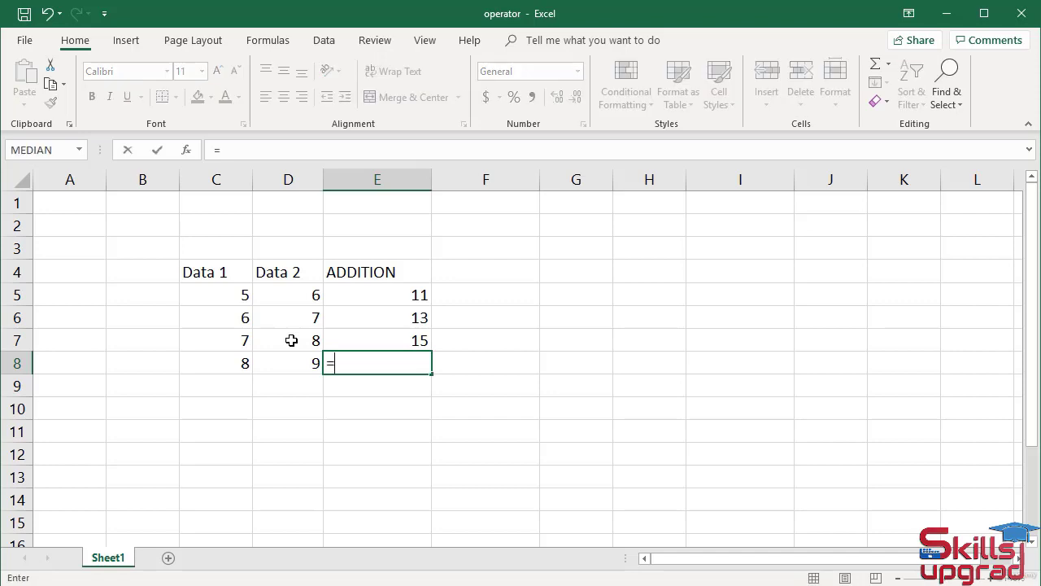
pyautogui.click(235, 362)
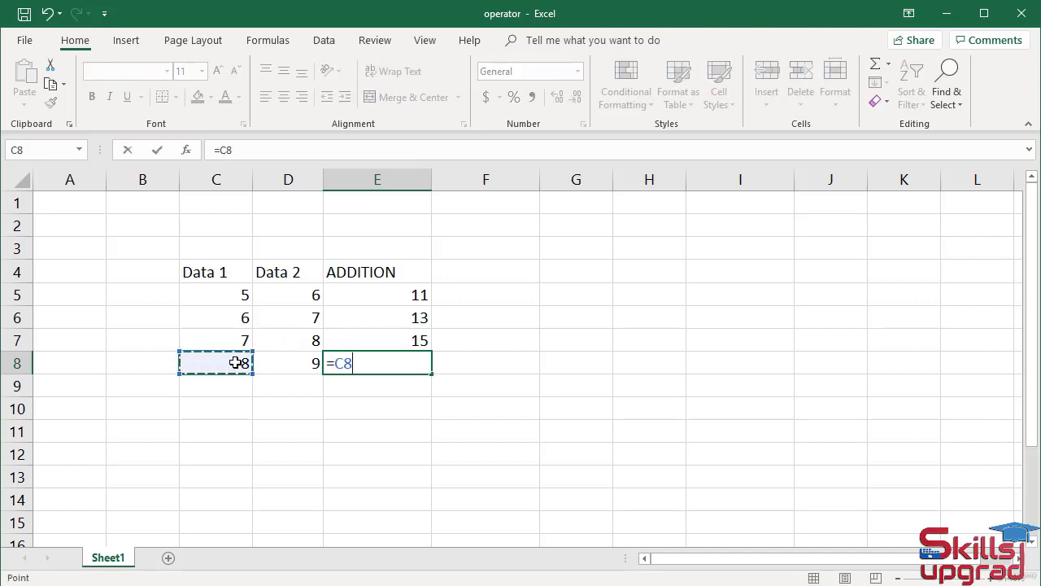
pyautogui.write('+')
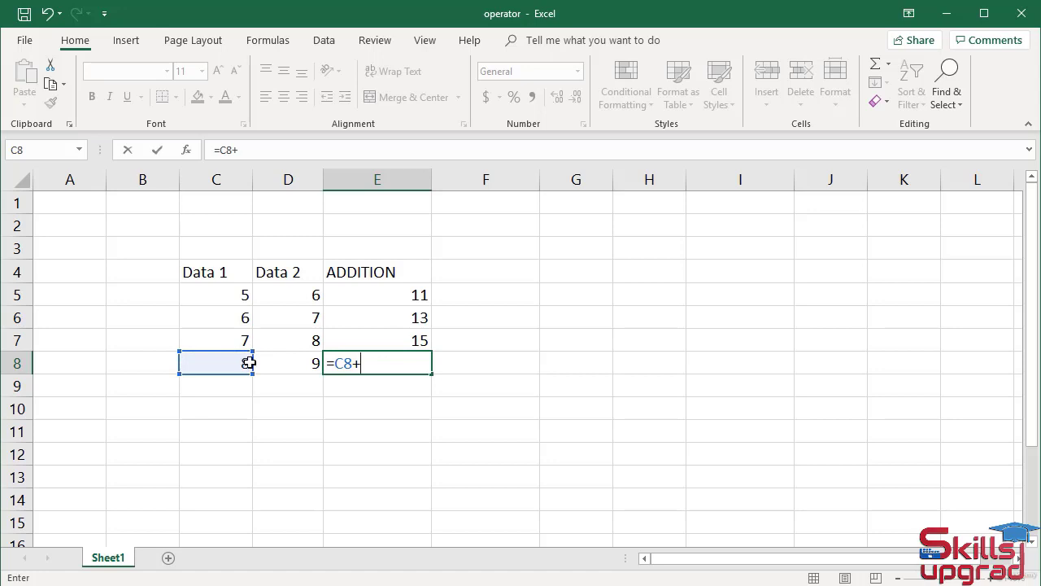
pyautogui.click(290, 362)
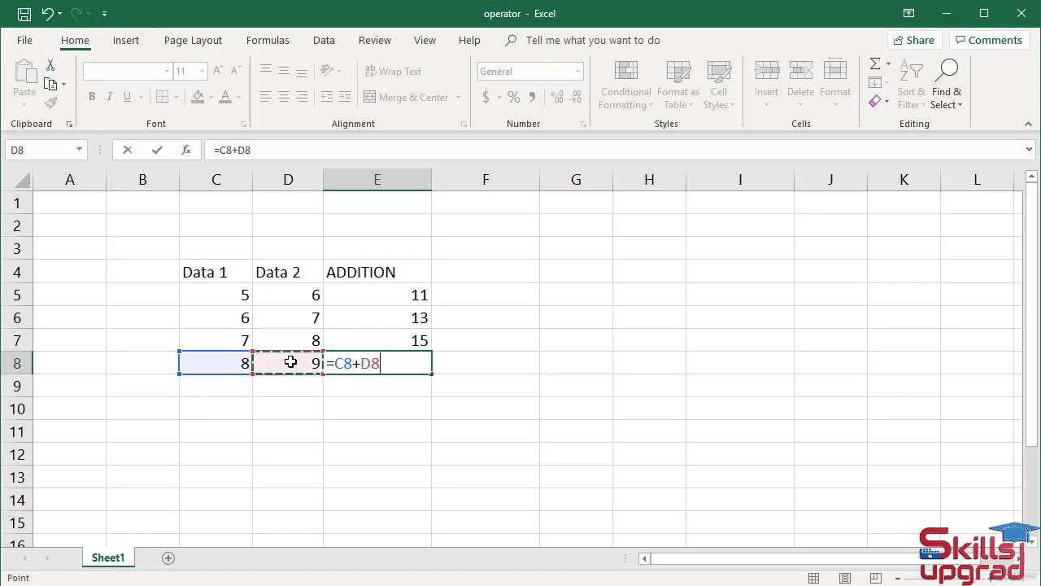
pyautogui.press('Return')
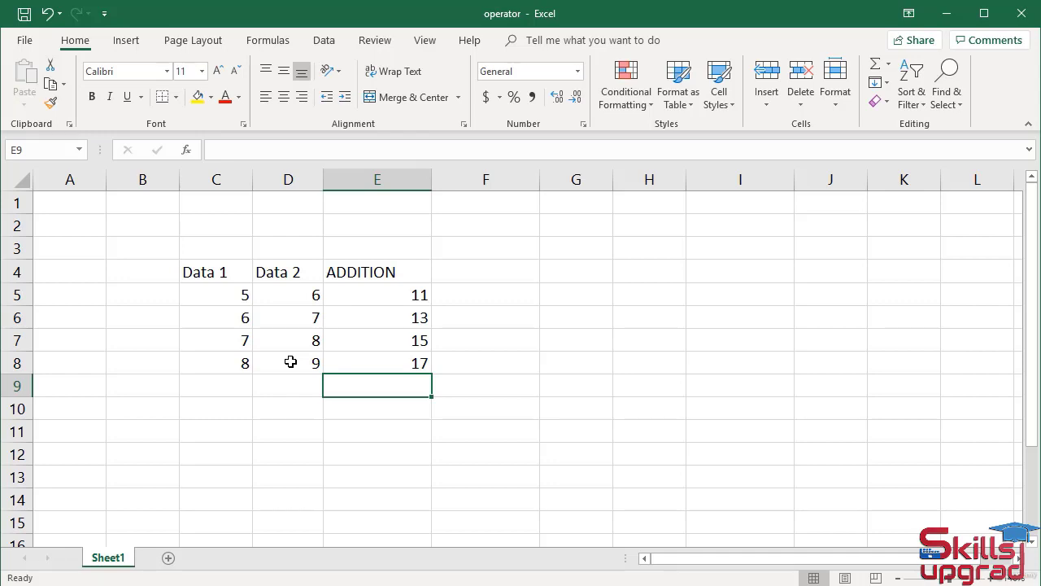
# - Clear E4:E8 of the addition results and enter the header EXPONENT in E4
pyautogui.moveTo(342, 269); pyautogui.dragTo(374, 363)
pyautogui.press('Delete')
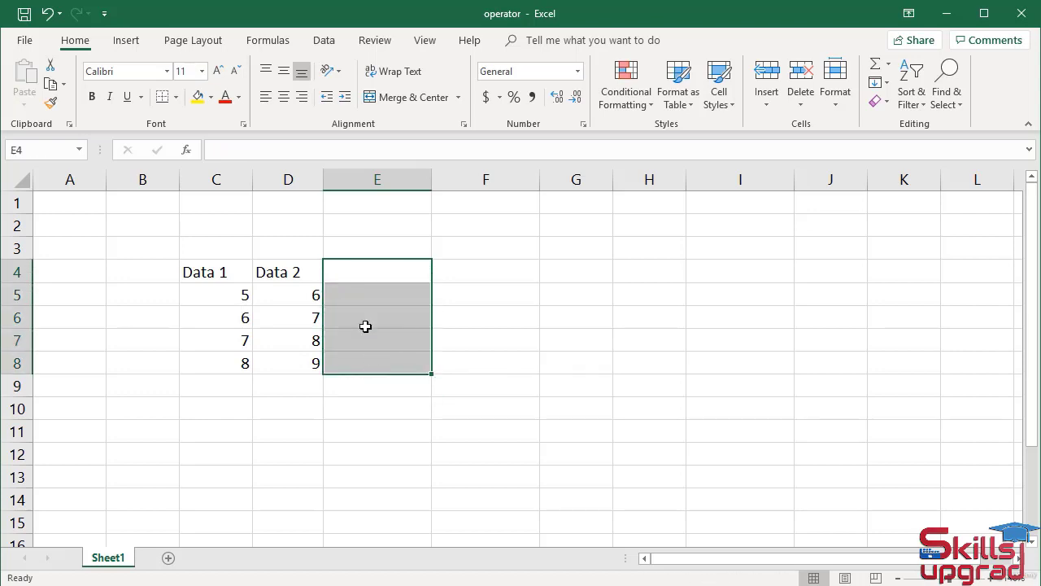
pyautogui.click(354, 266)
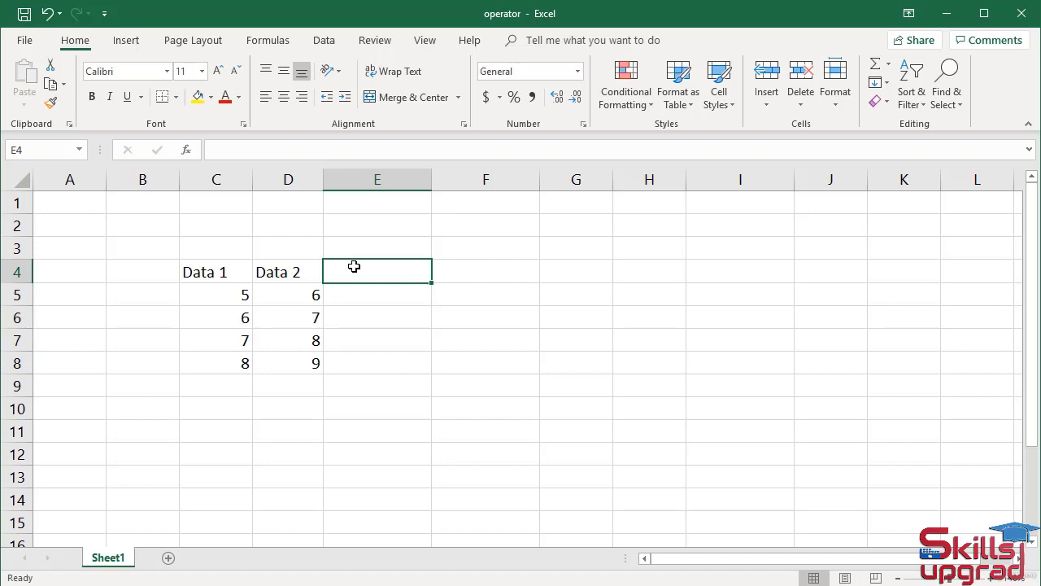
pyautogui.write('EX')
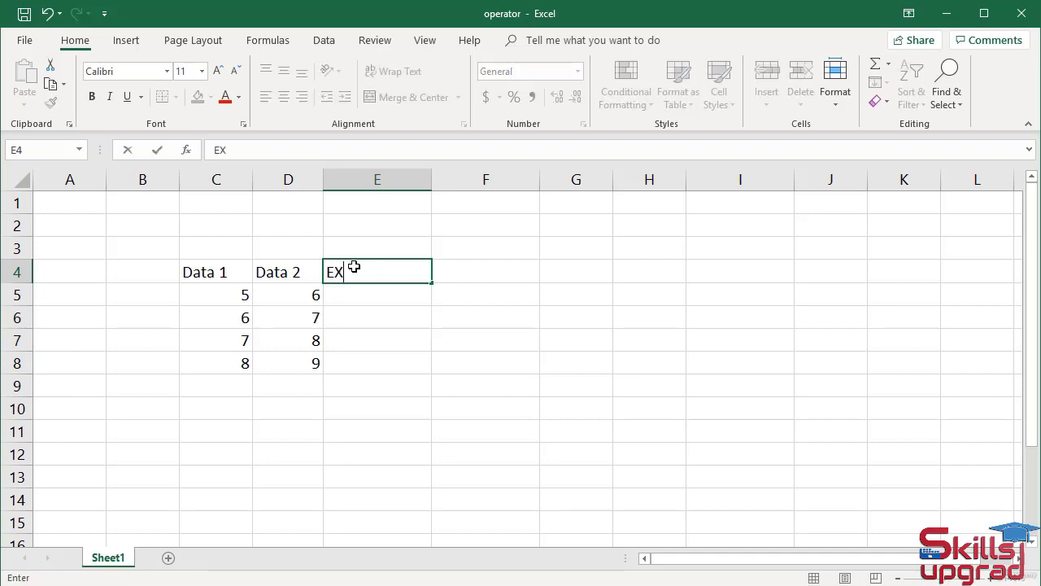
pyautogui.write('PONENT')
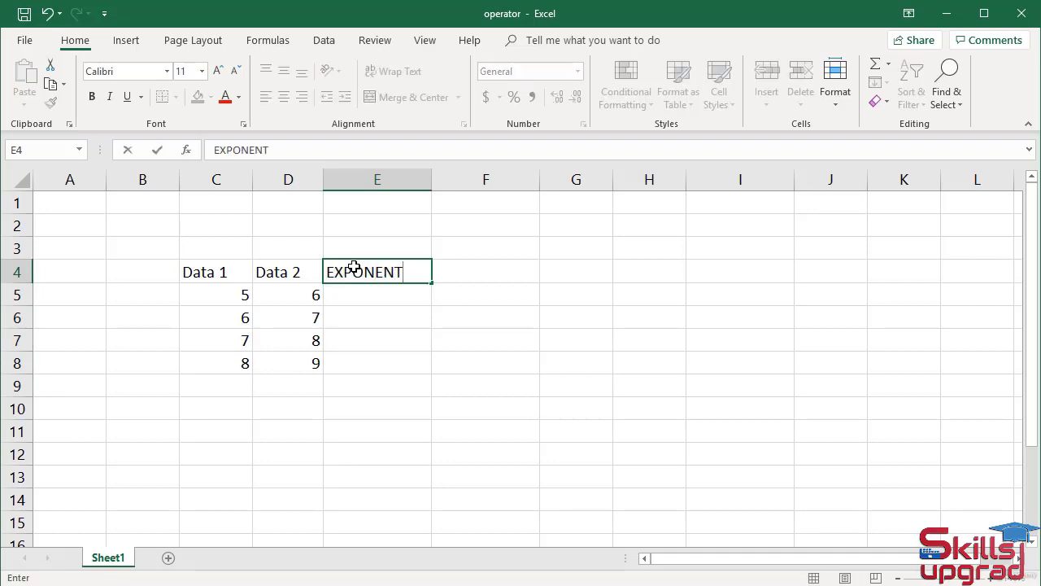
pyautogui.press('Return')
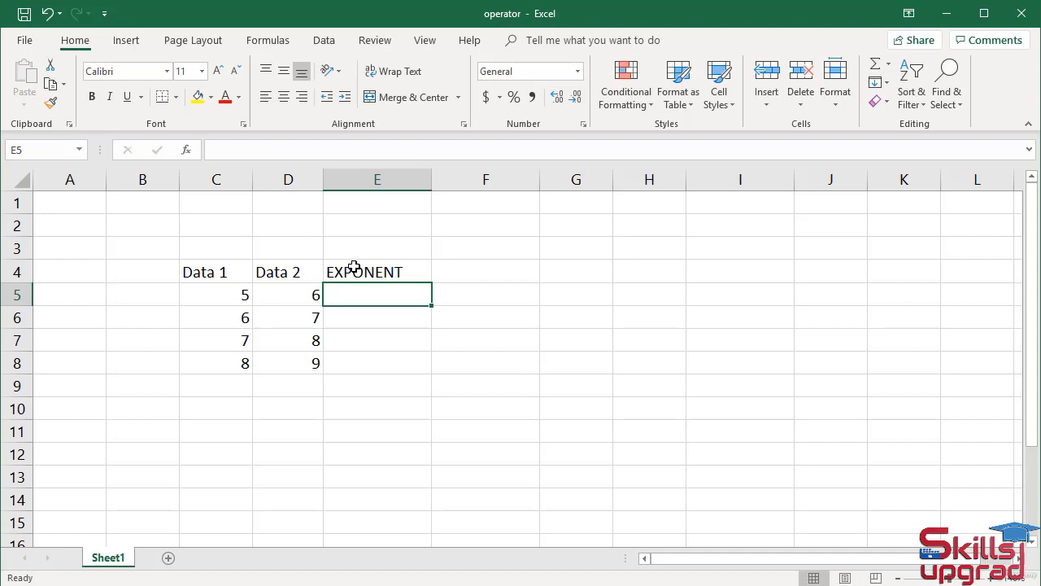
# - Enter =C5^D5 and =C6^D6, giving 15625 and 279936
pyautogui.write('=')
pyautogui.click(225, 298)
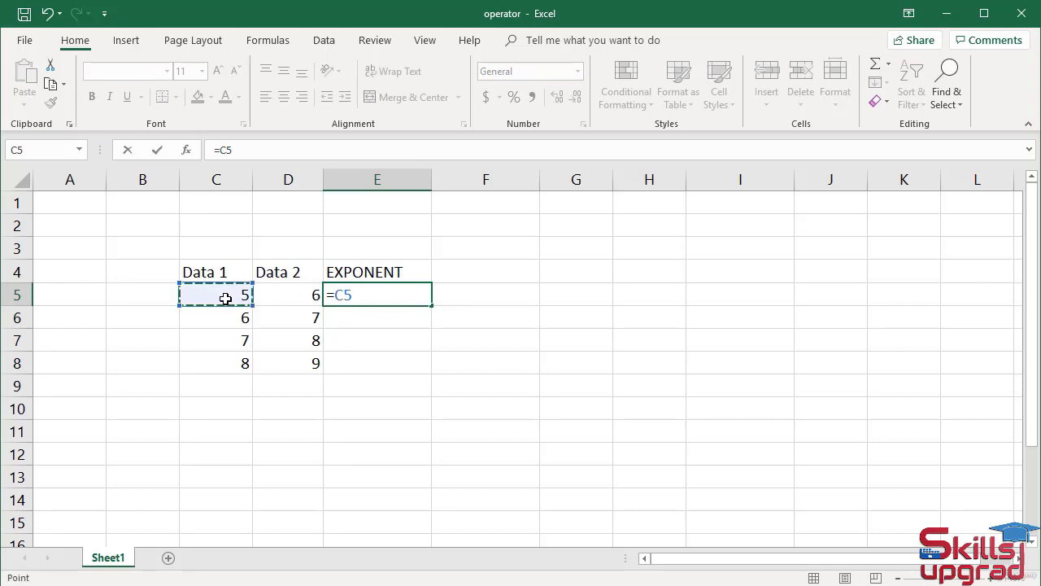
pyautogui.write('^')
pyautogui.click(290, 298)
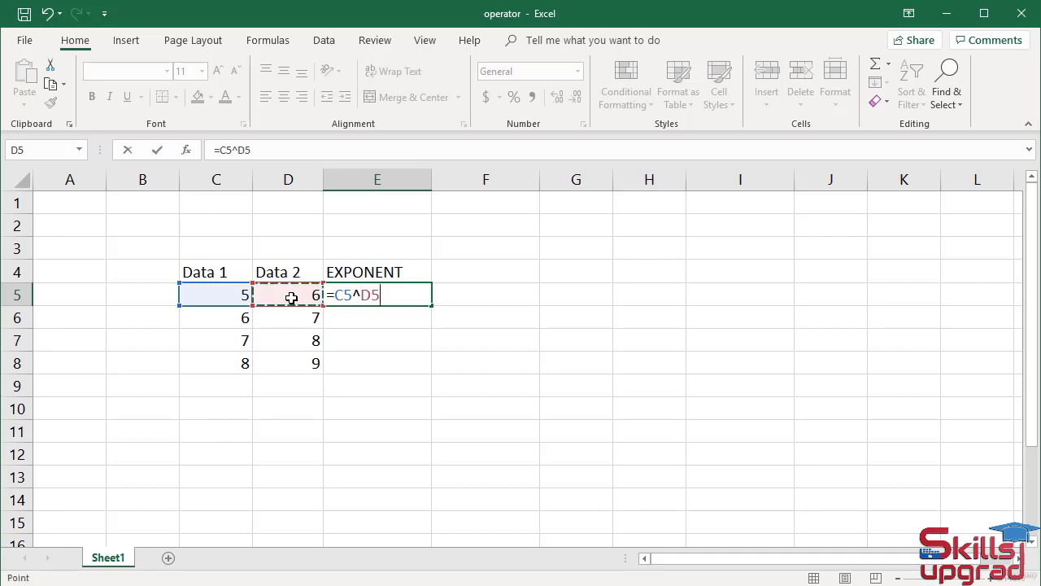
pyautogui.press('Return')
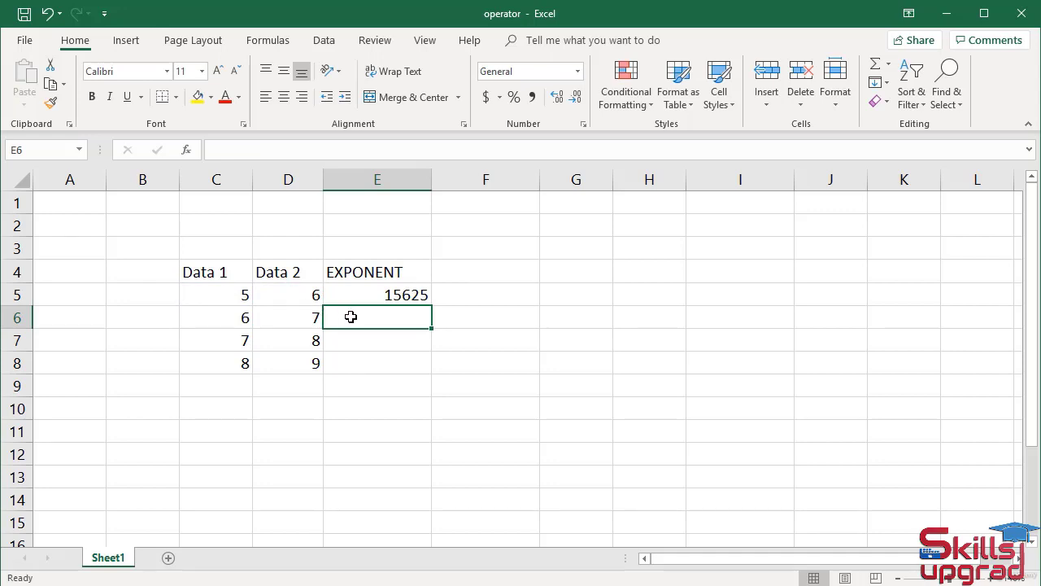
pyautogui.write('=')
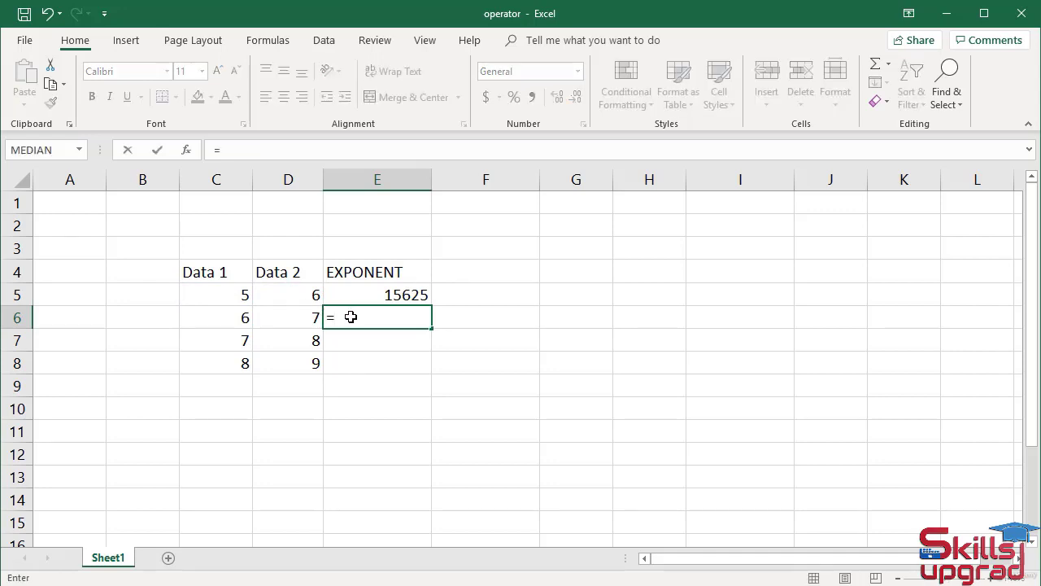
pyautogui.click(244, 319)
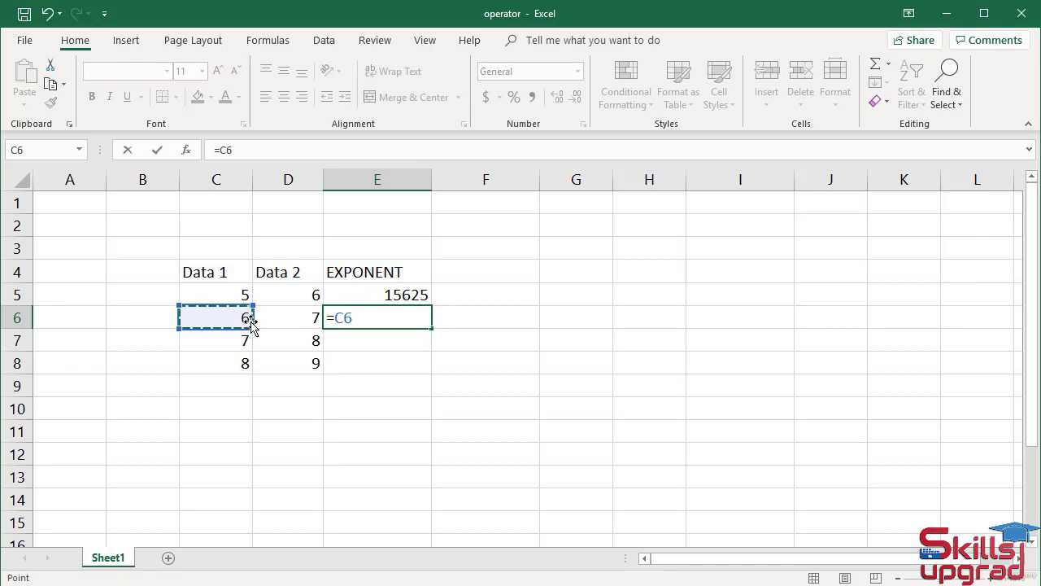
pyautogui.write('^')
pyautogui.click(298, 323)
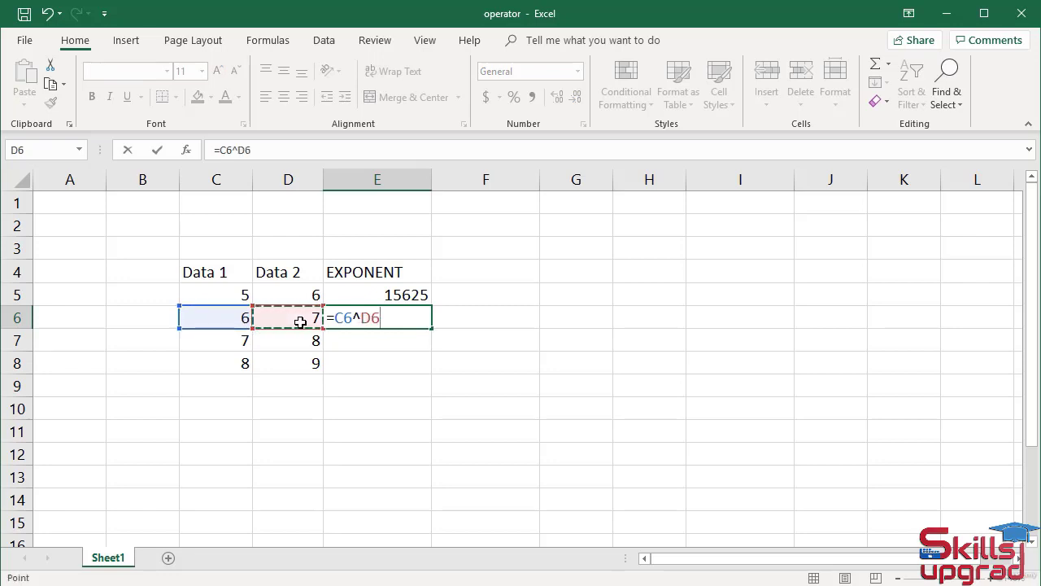
pyautogui.press('Return')
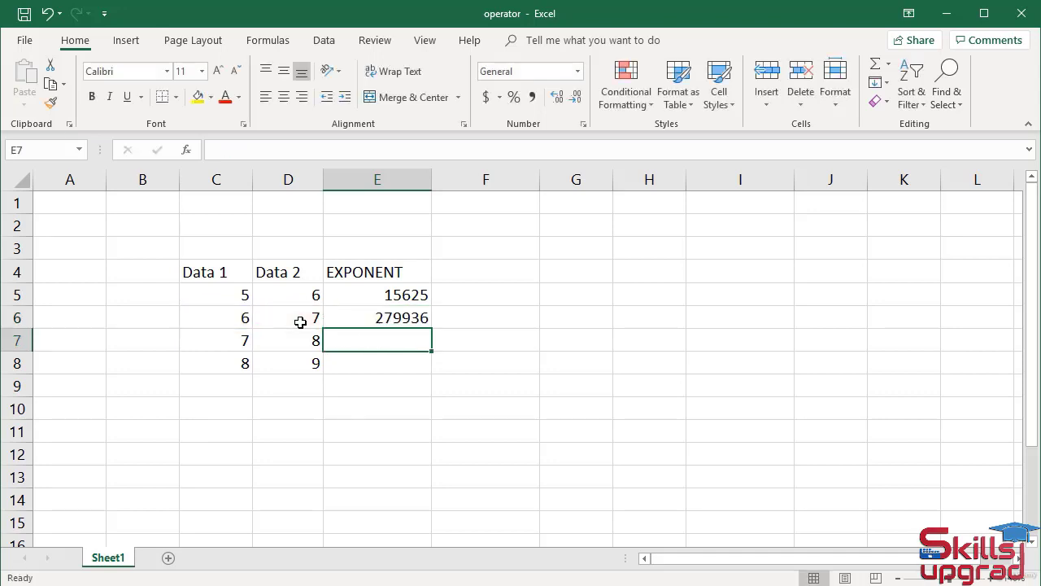
# - Enter =C7^D7 and =C8^D8, giving 5764801 and 134217728
pyautogui.write('=')
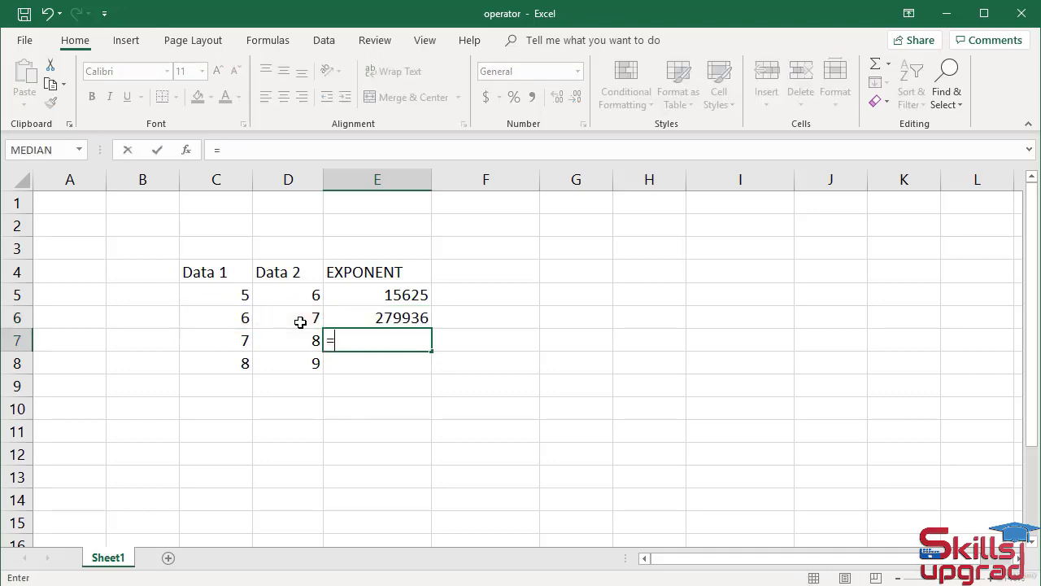
pyautogui.click(242, 338)
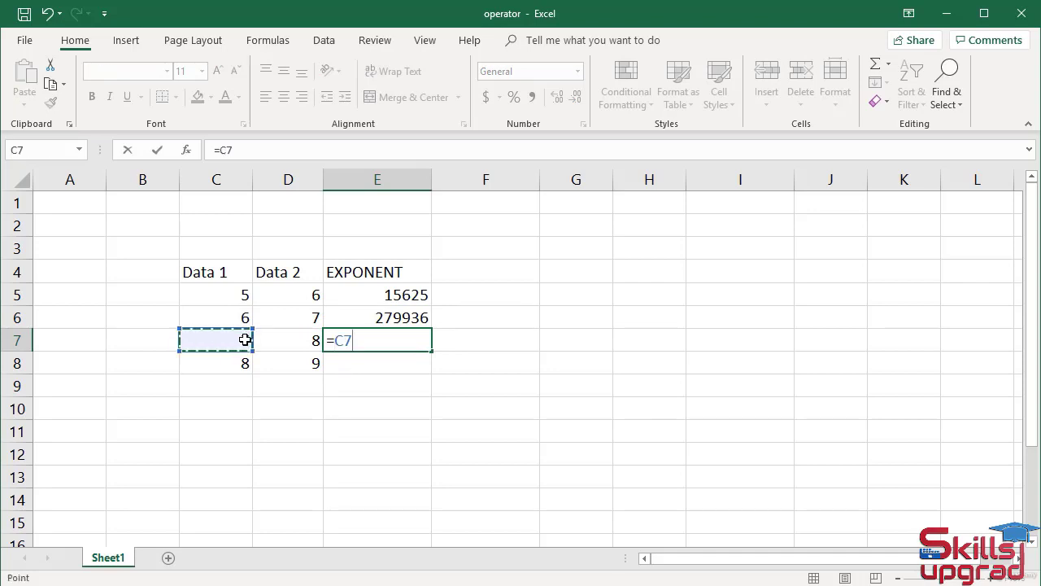
pyautogui.write('^')
pyautogui.click(279, 343)
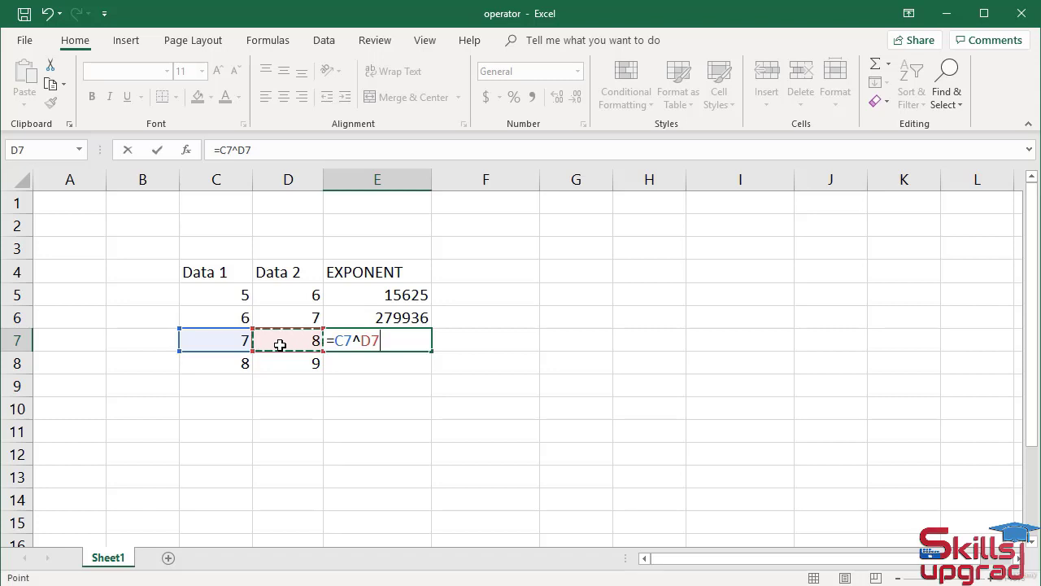
pyautogui.press('Return')
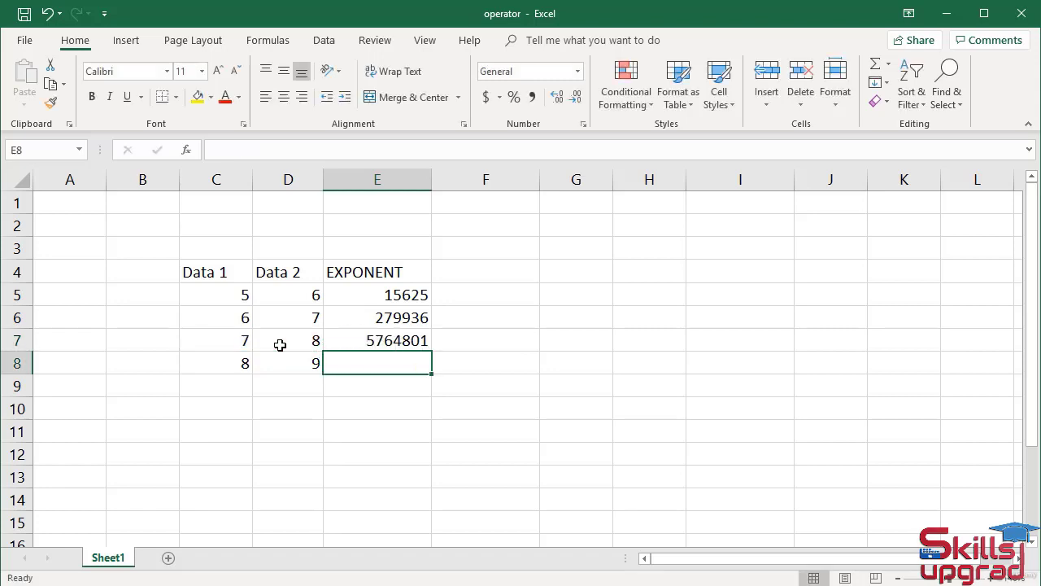
pyautogui.write('=')
pyautogui.click(244, 361)
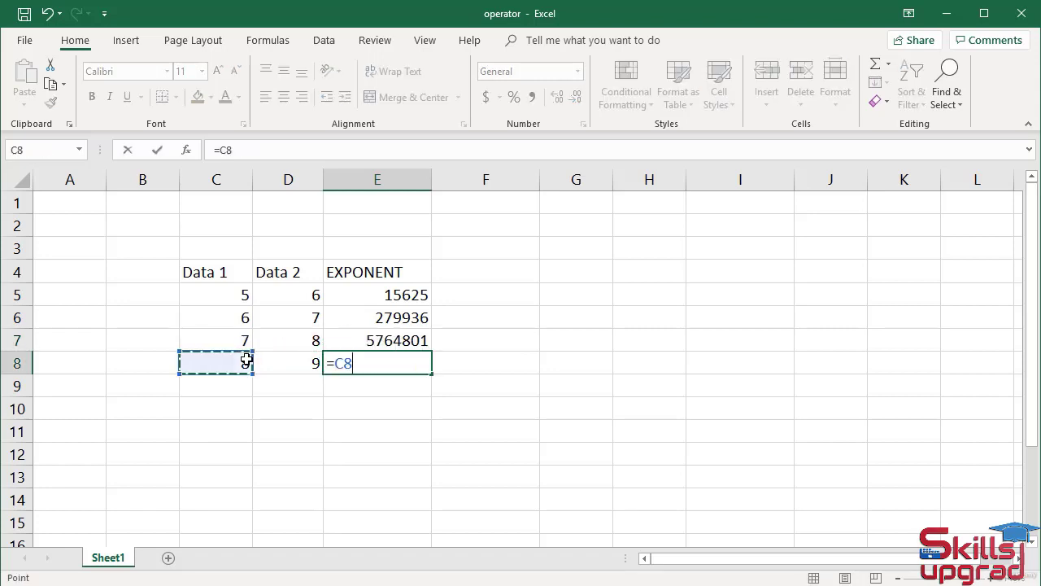
pyautogui.write('^')
pyautogui.click(309, 362)
pyautogui.press('Return')
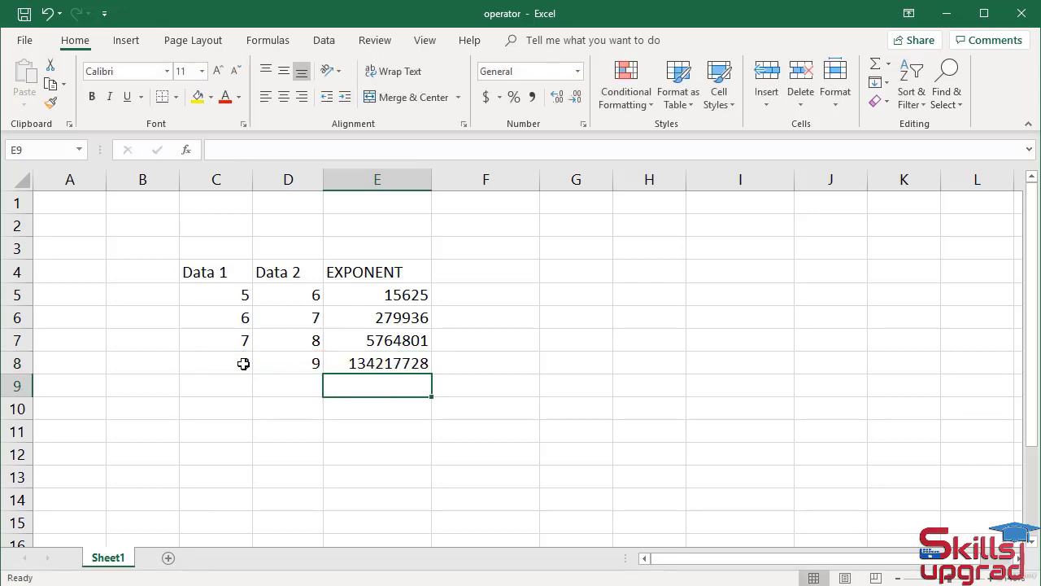